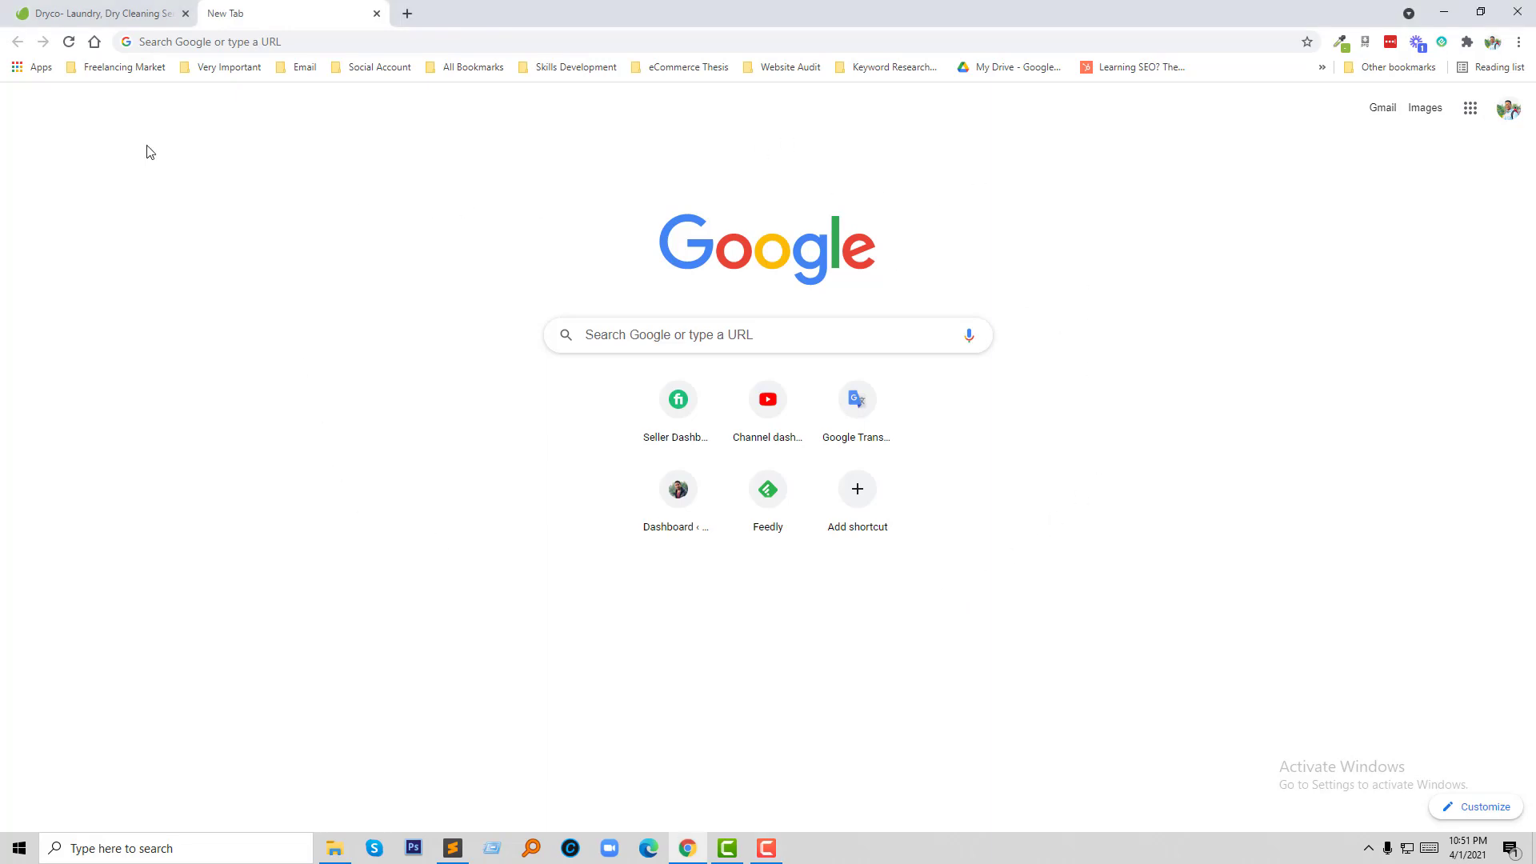
- Switch to the Dryco tab, scroll through its preview, description and tags, then return up
click(96, 9)
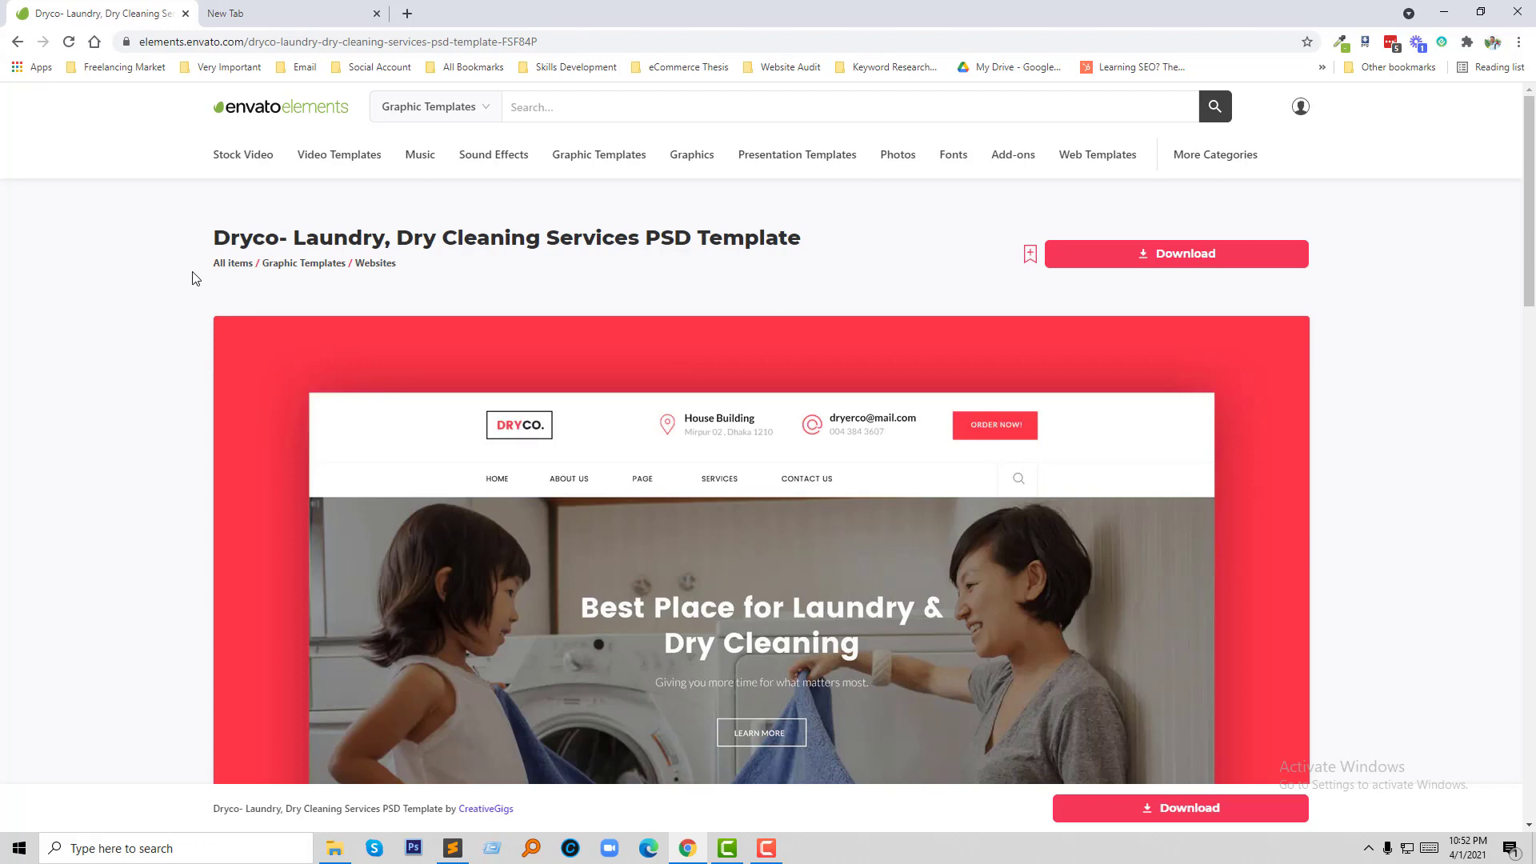
scroll(558, 383, down, 2)
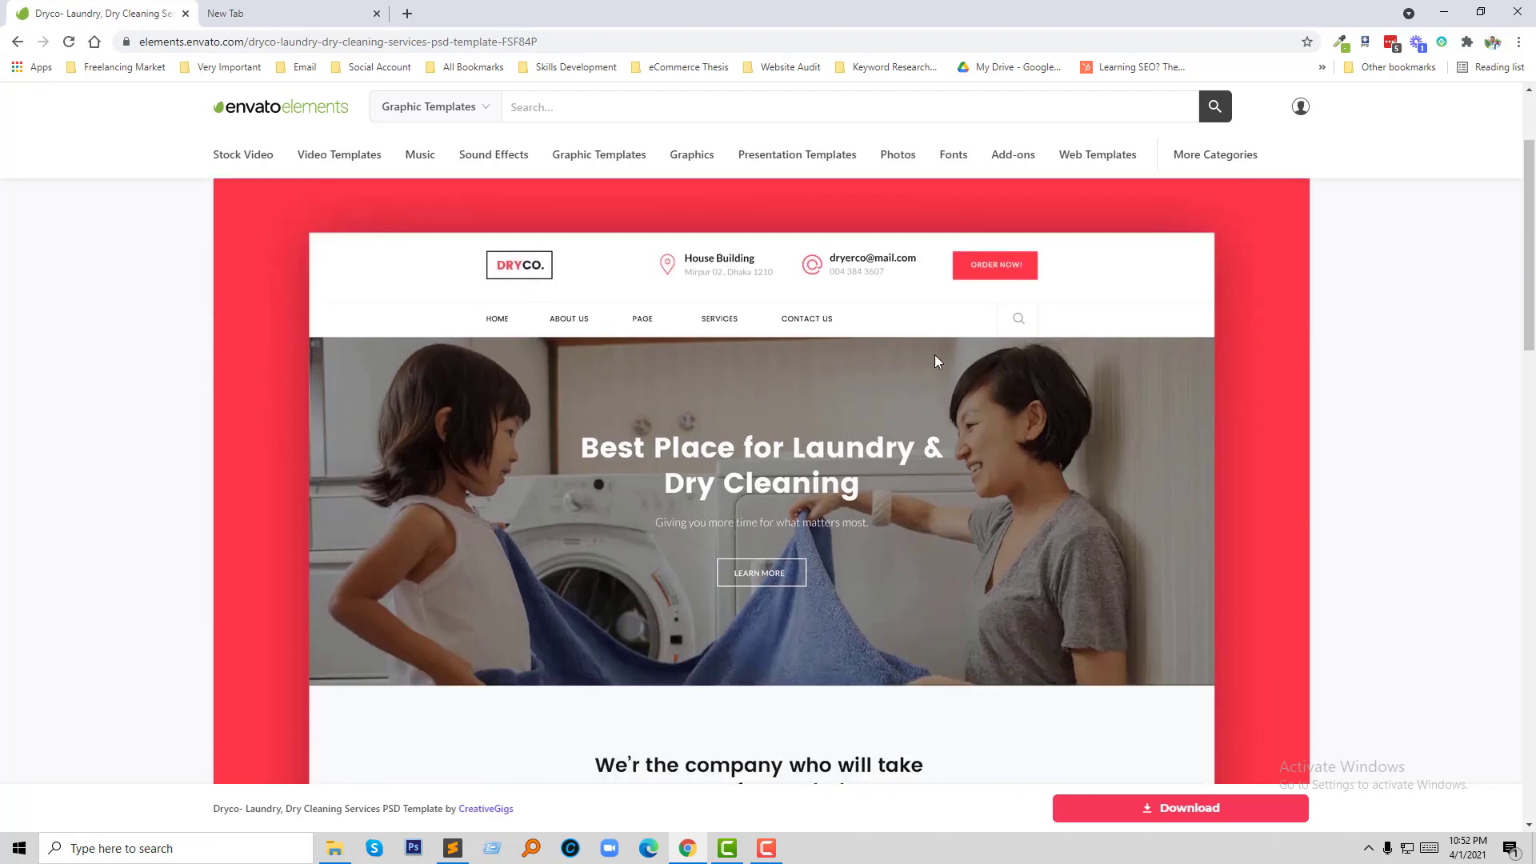
scroll(780, 422, down, 10)
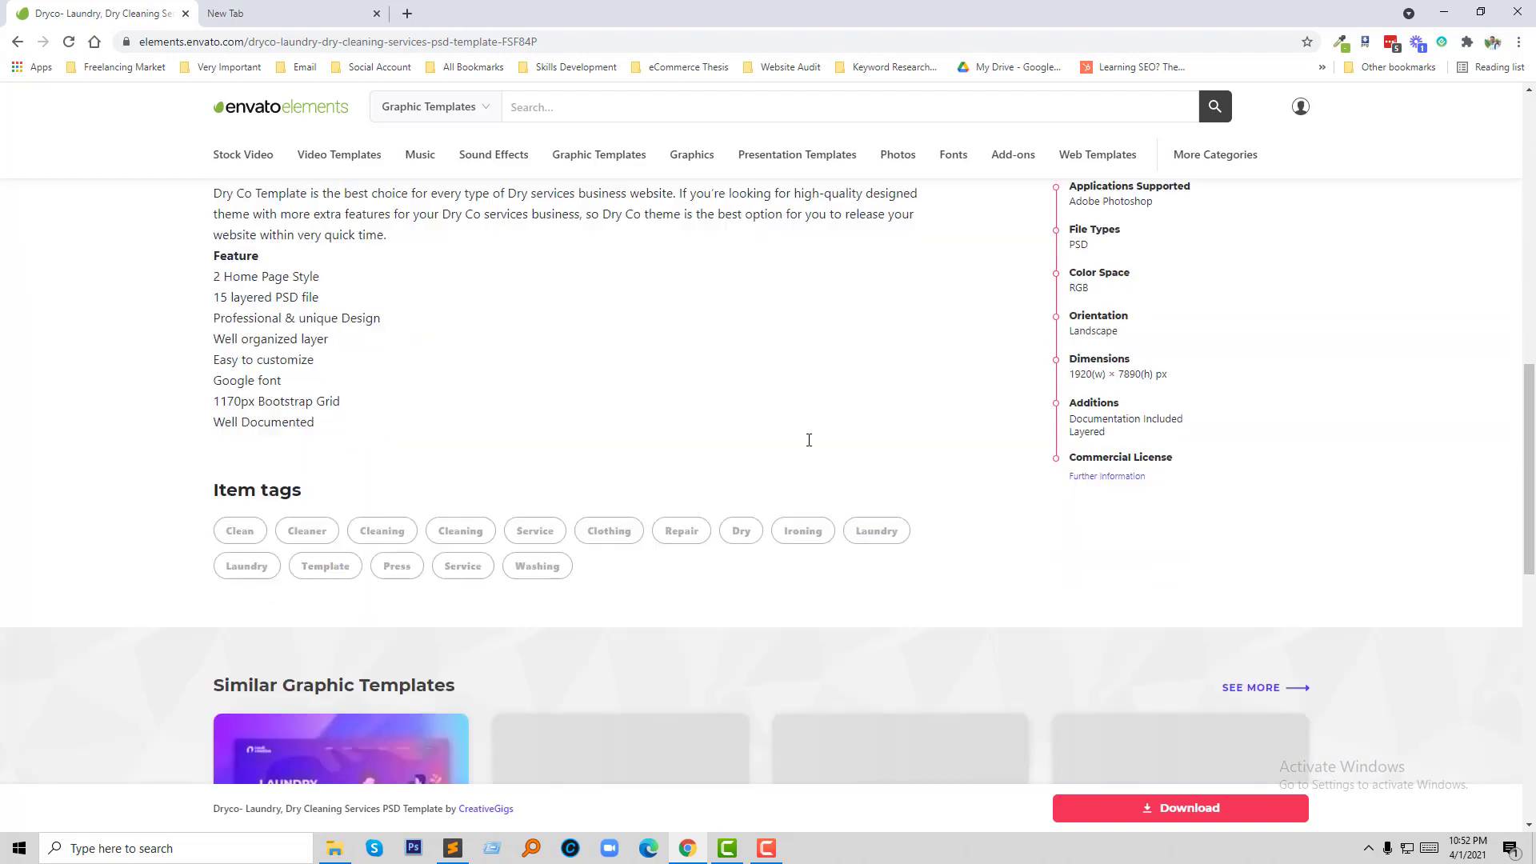
scroll(808, 444, up, 12)
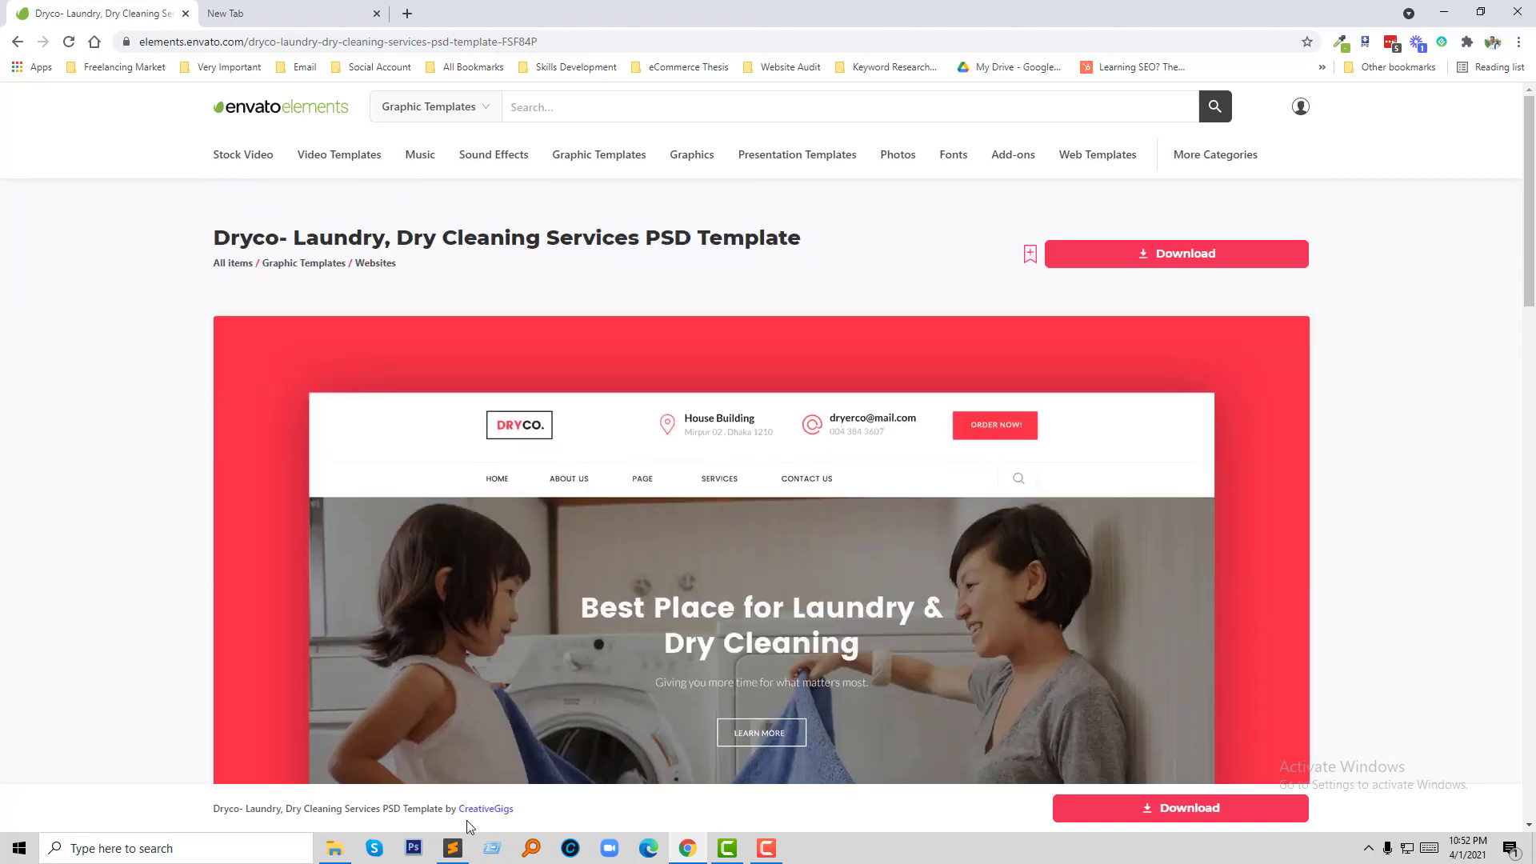
- Open the dryco folder in File Explorer and launch 01_Index.psd in Photoshop
click(334, 848)
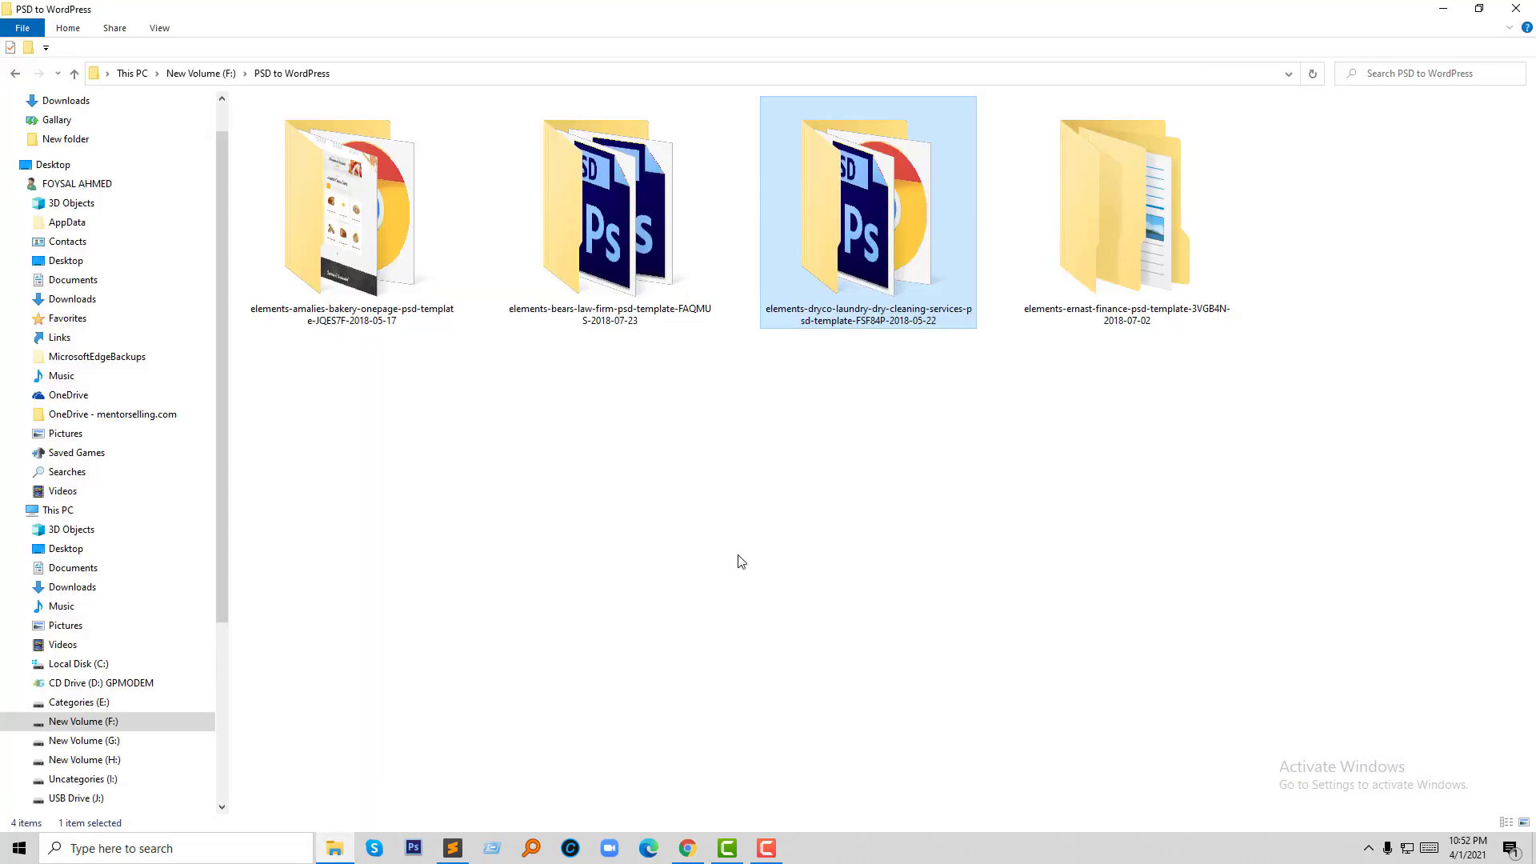
double_click(868, 216)
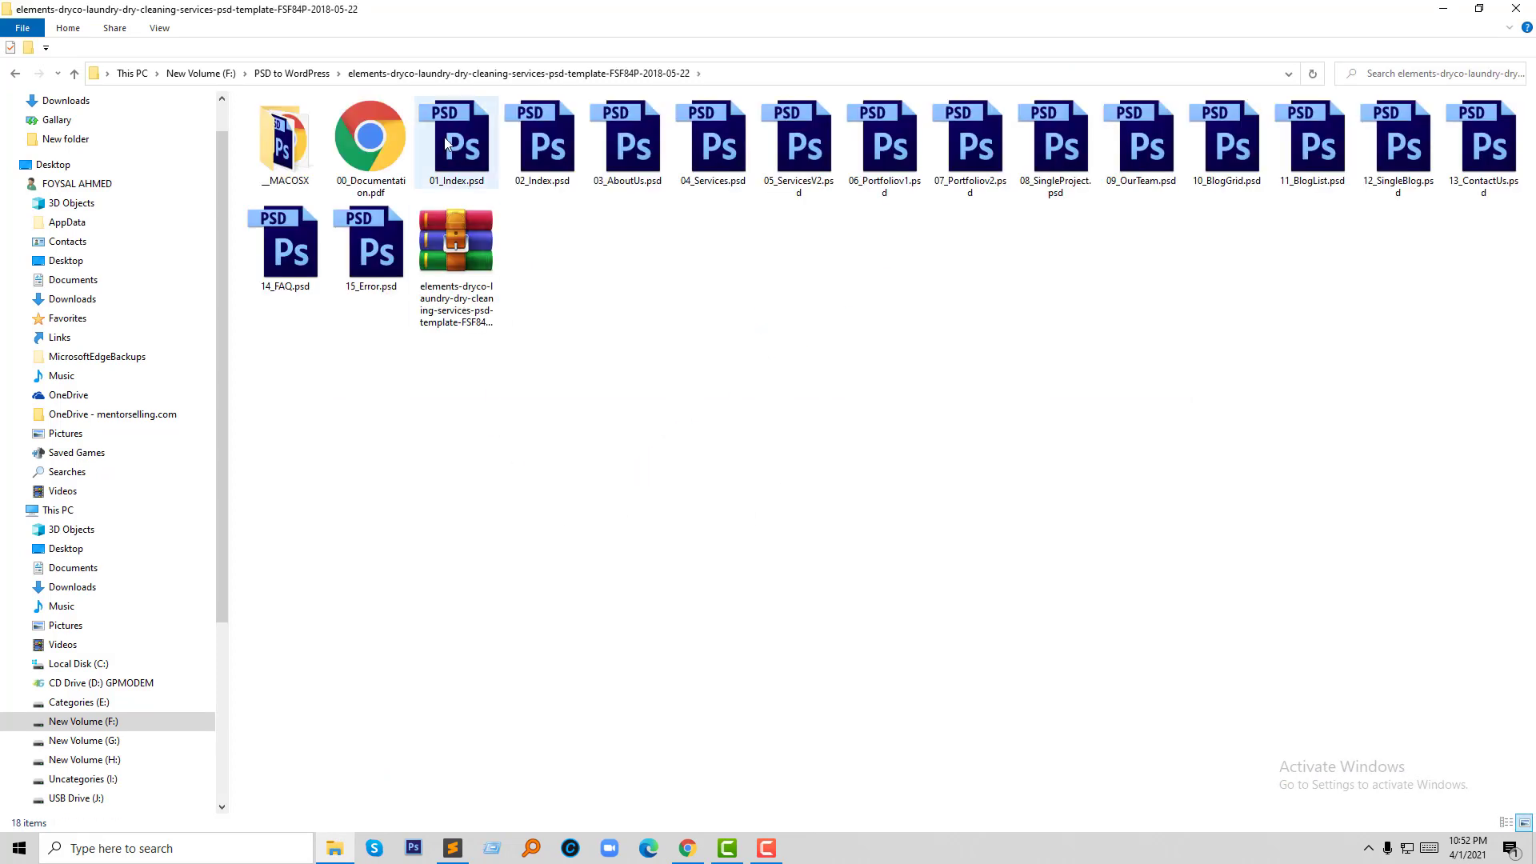
click(446, 141)
double_click(446, 142)
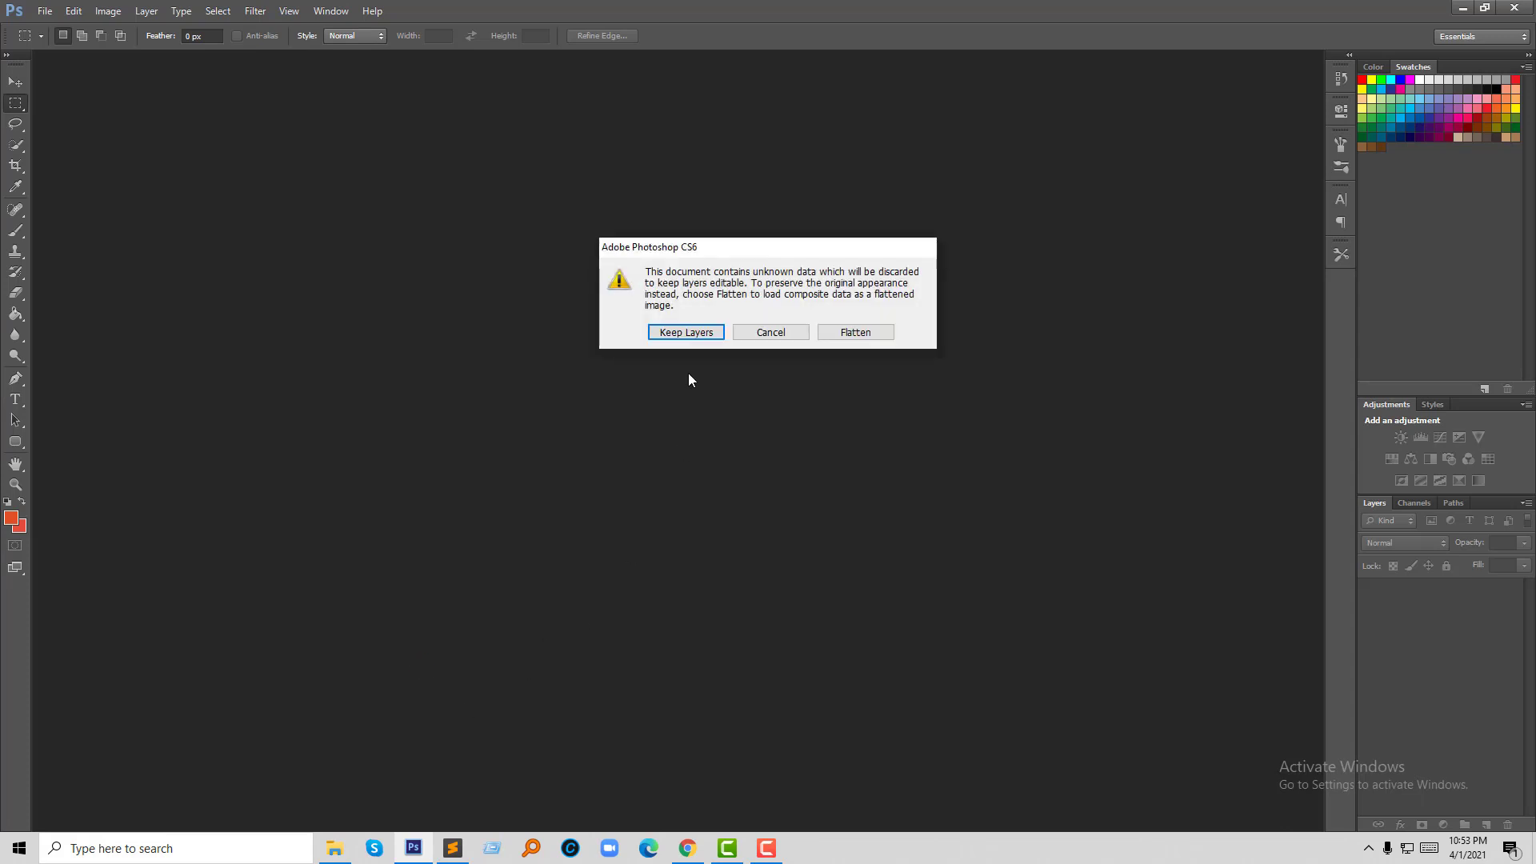
- Load 01_Index.psd with editable layers, dismiss the missing-fonts warning, and begin zooming in
click(669, 334)
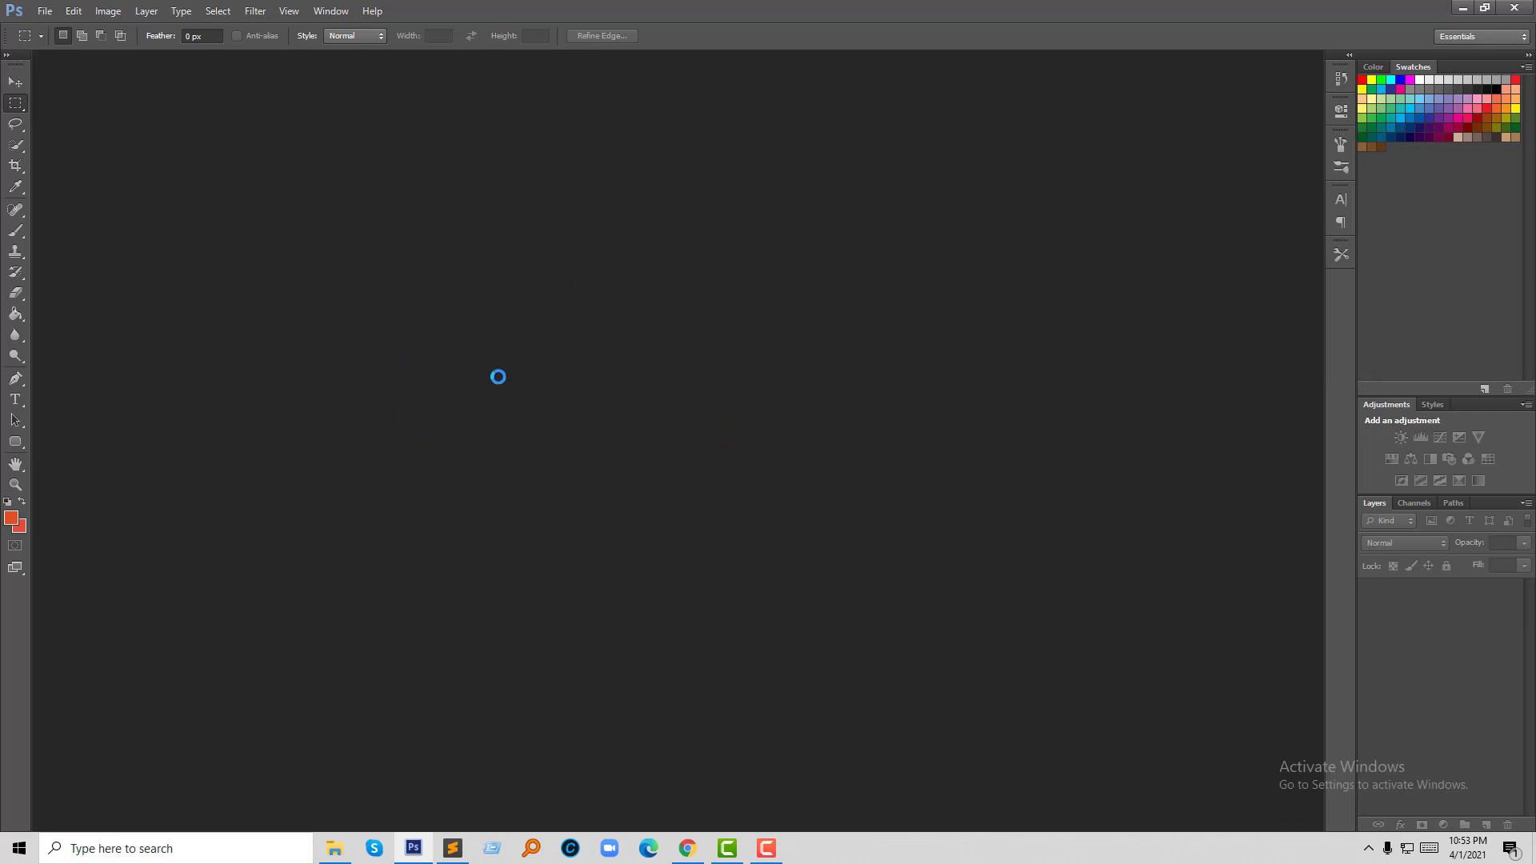
click(758, 321)
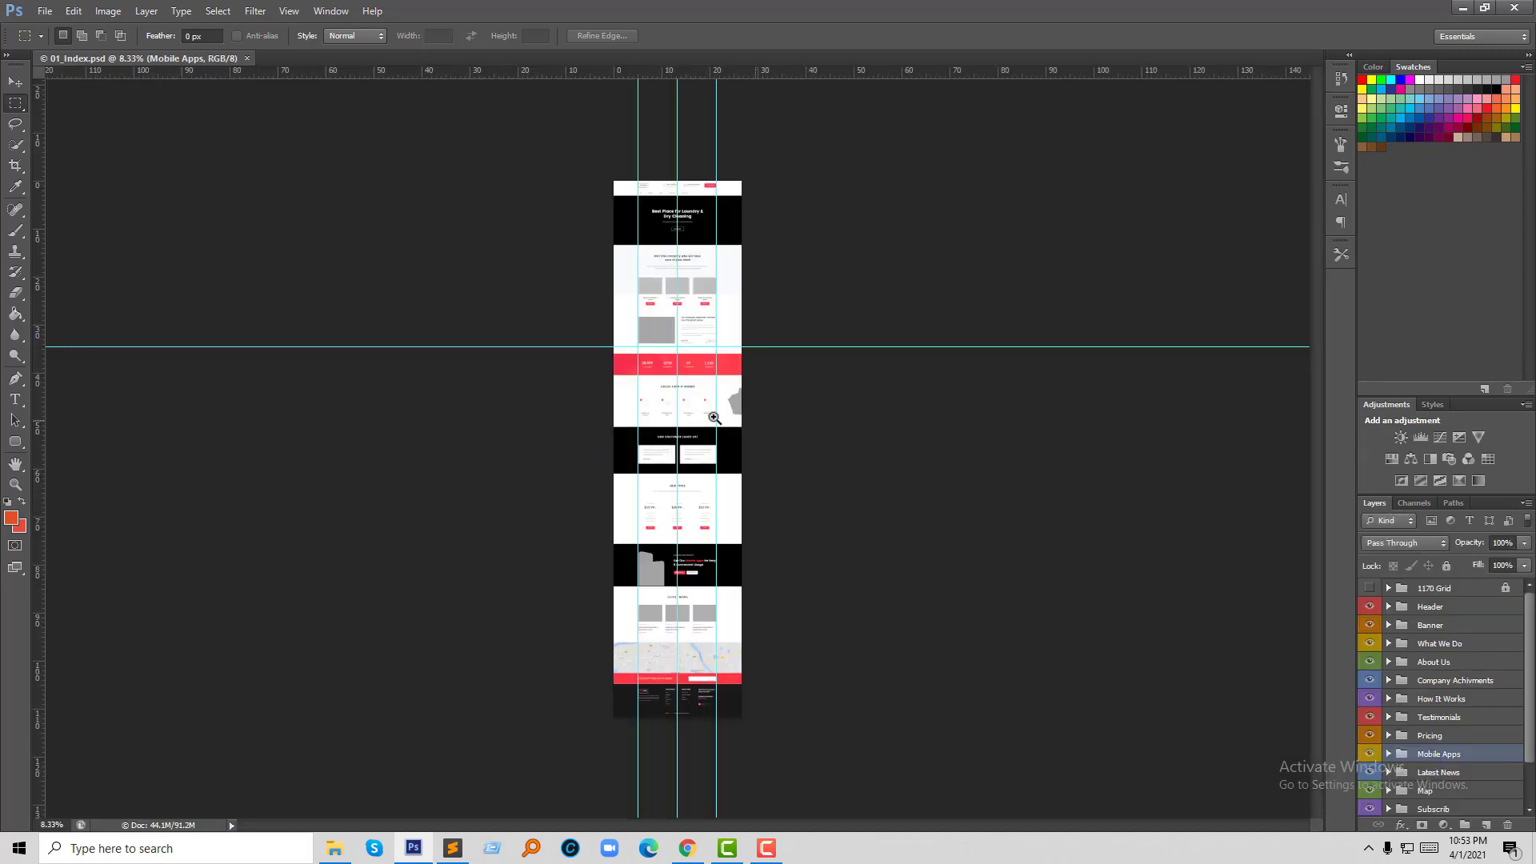
ctrl+click(693, 413)
ctrl+click(693, 413)
- Zoom to 66.7% on the CHECK HOW IT WORKS section and scroll through nearby sections
ctrl+click(693, 413)
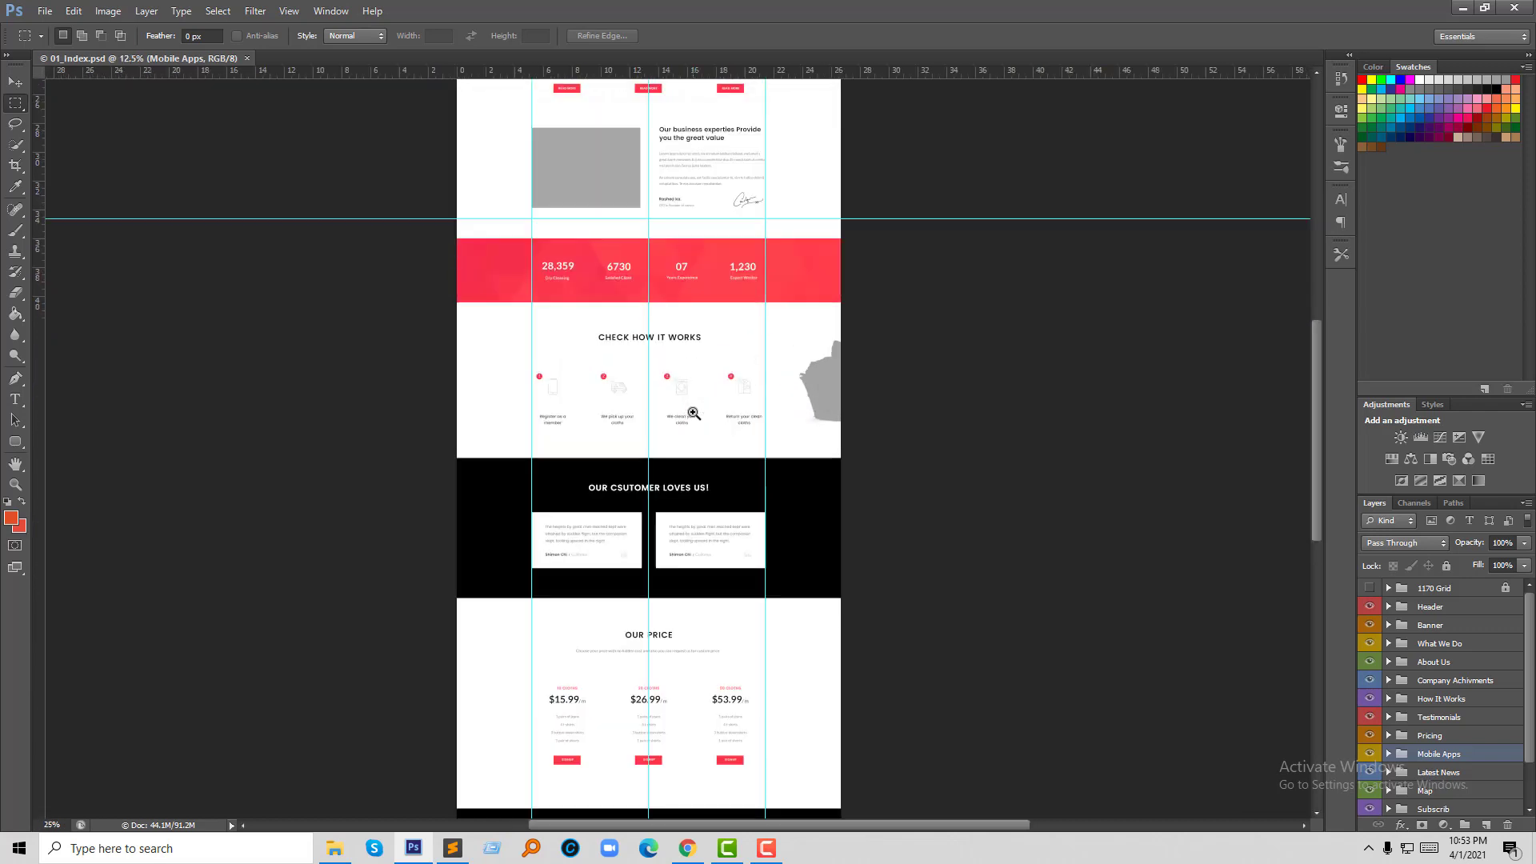
ctrl+click(693, 412)
ctrl+click(693, 413)
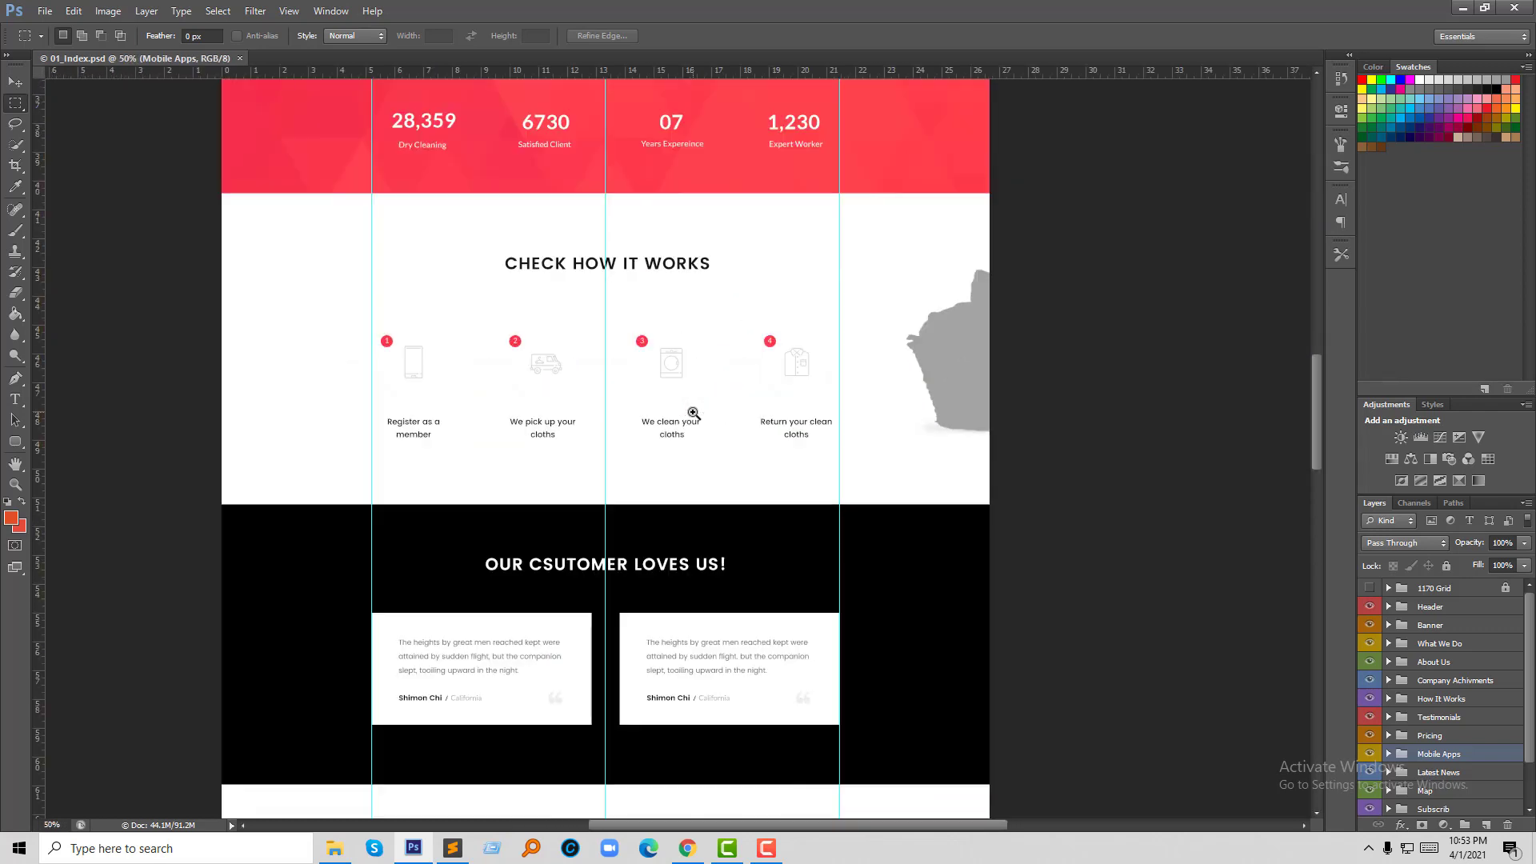
ctrl+click(693, 413)
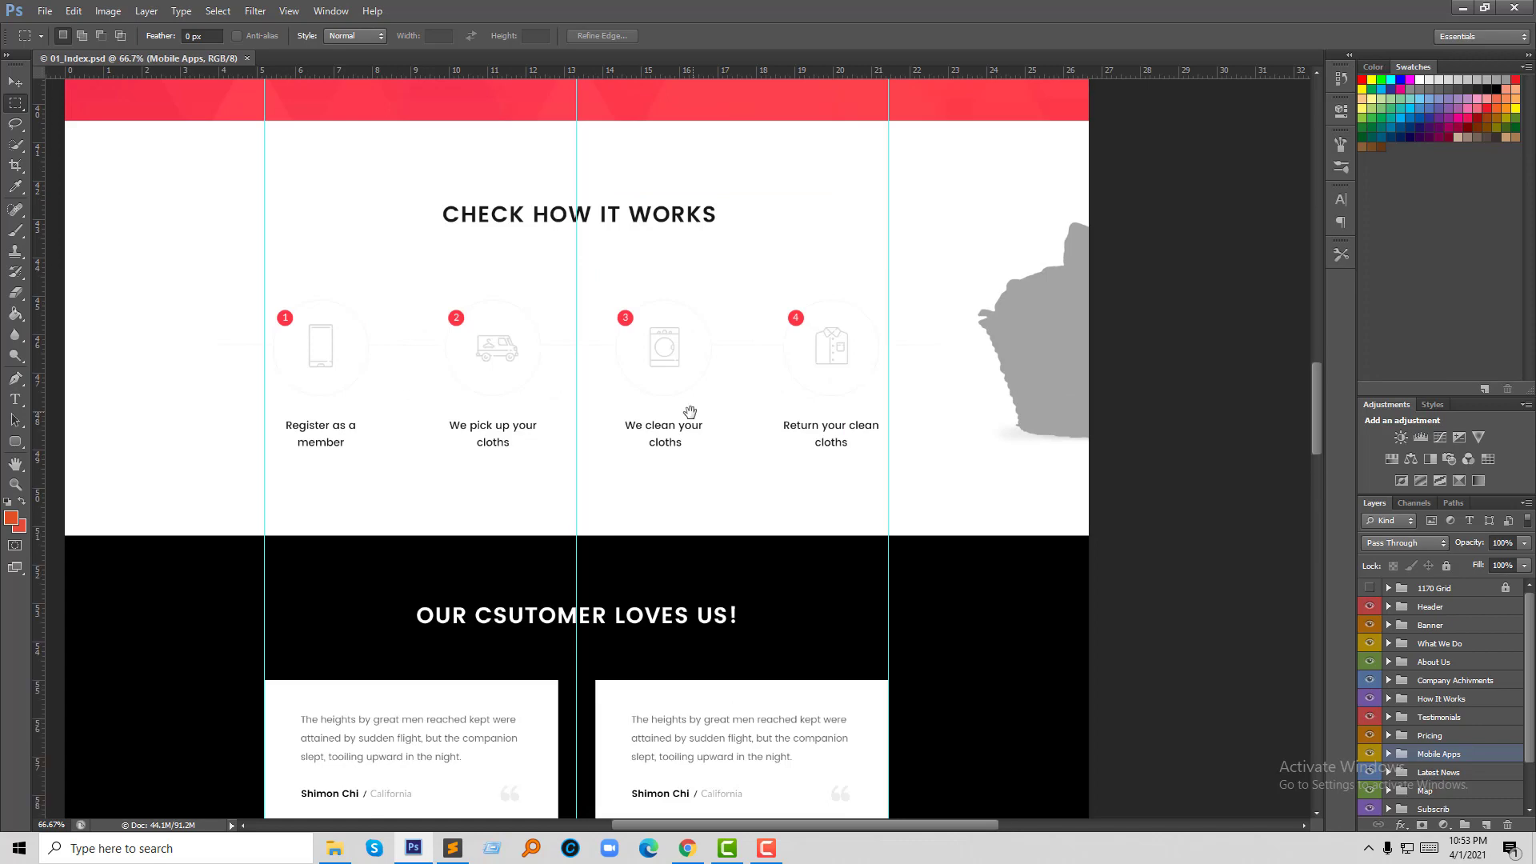
scroll(684, 428, left, 3)
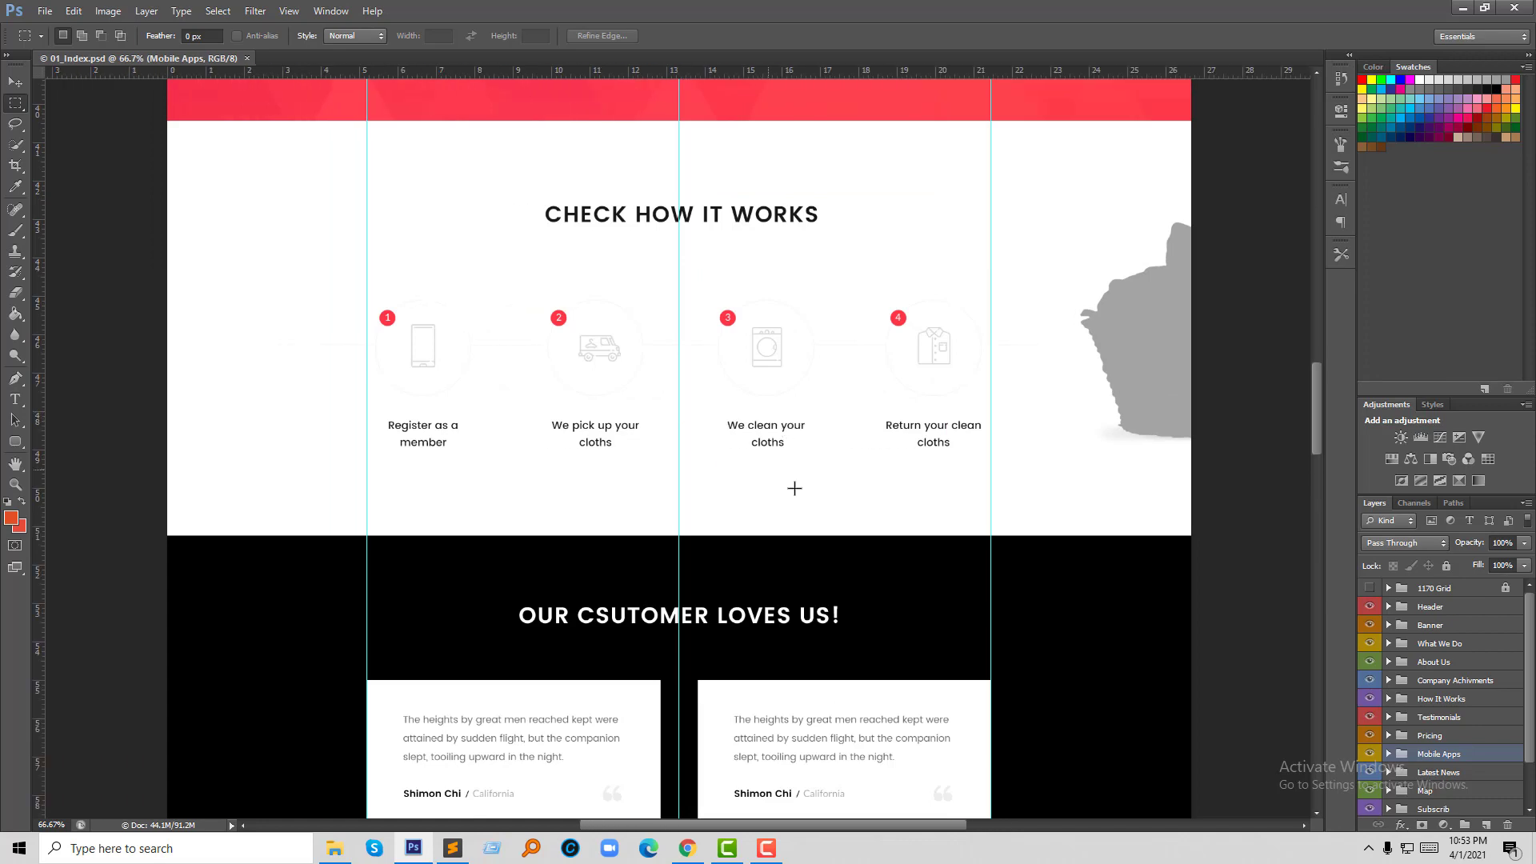
scroll(818, 502, up, 8)
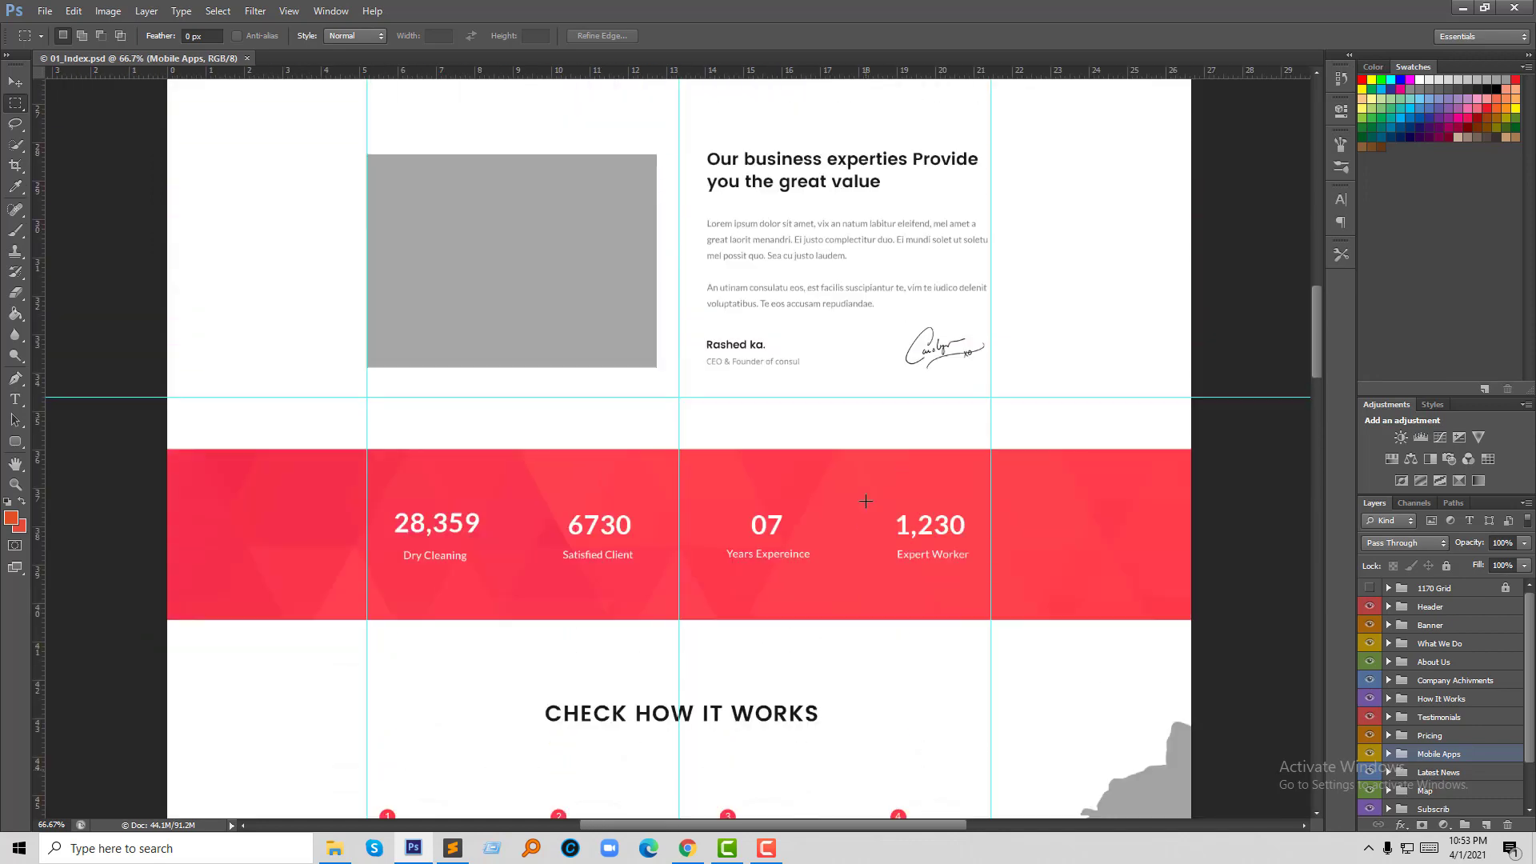
scroll(866, 501, up, 8)
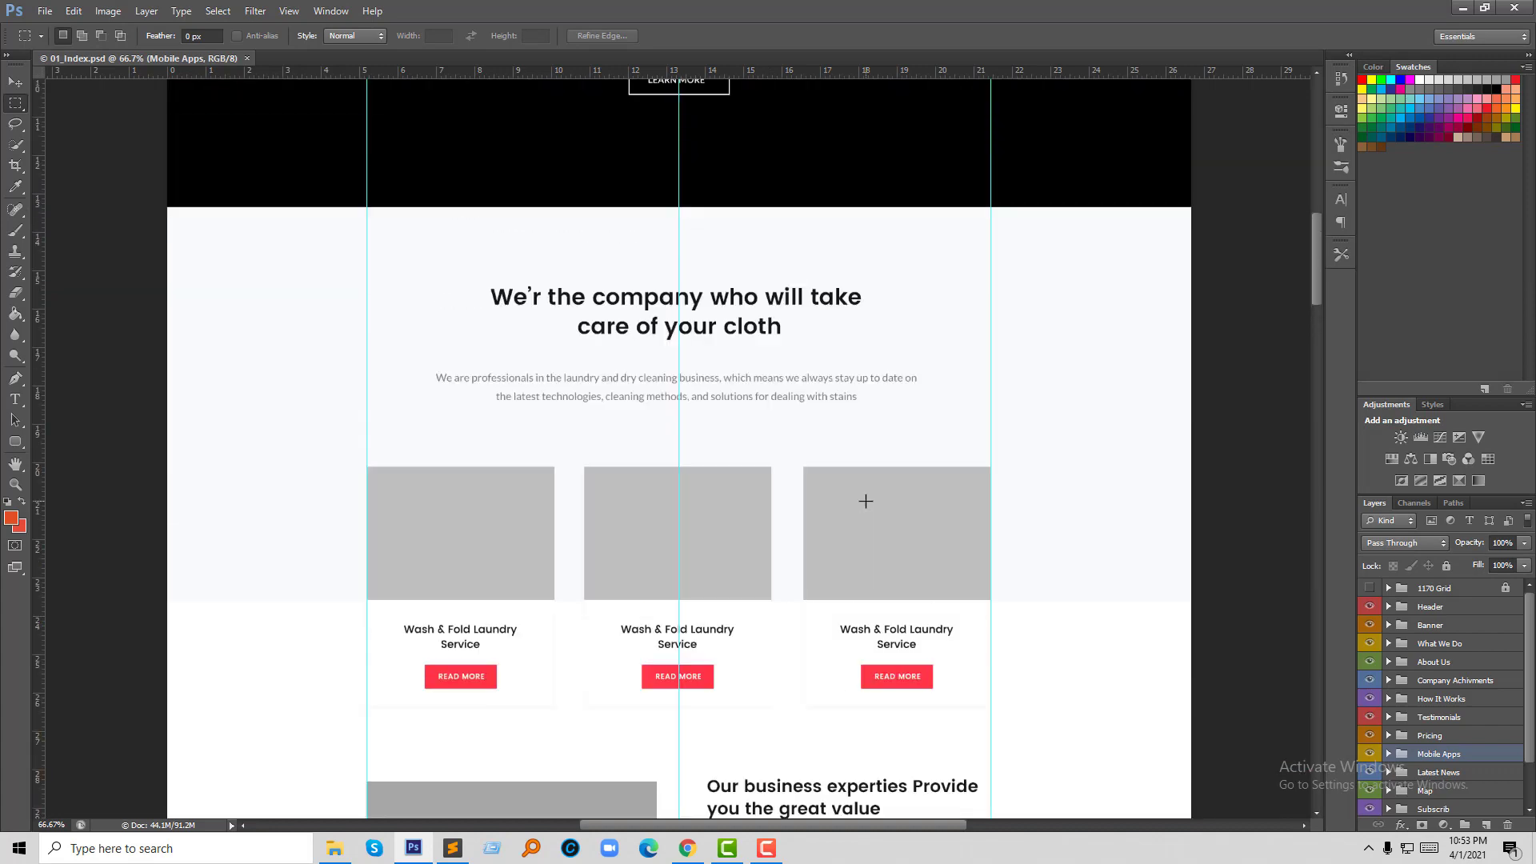
scroll(877, 498, up, 1)
- Move down from the stats band through the how-it-works and testimonials sections
drag(1317, 276, 1324, 219)
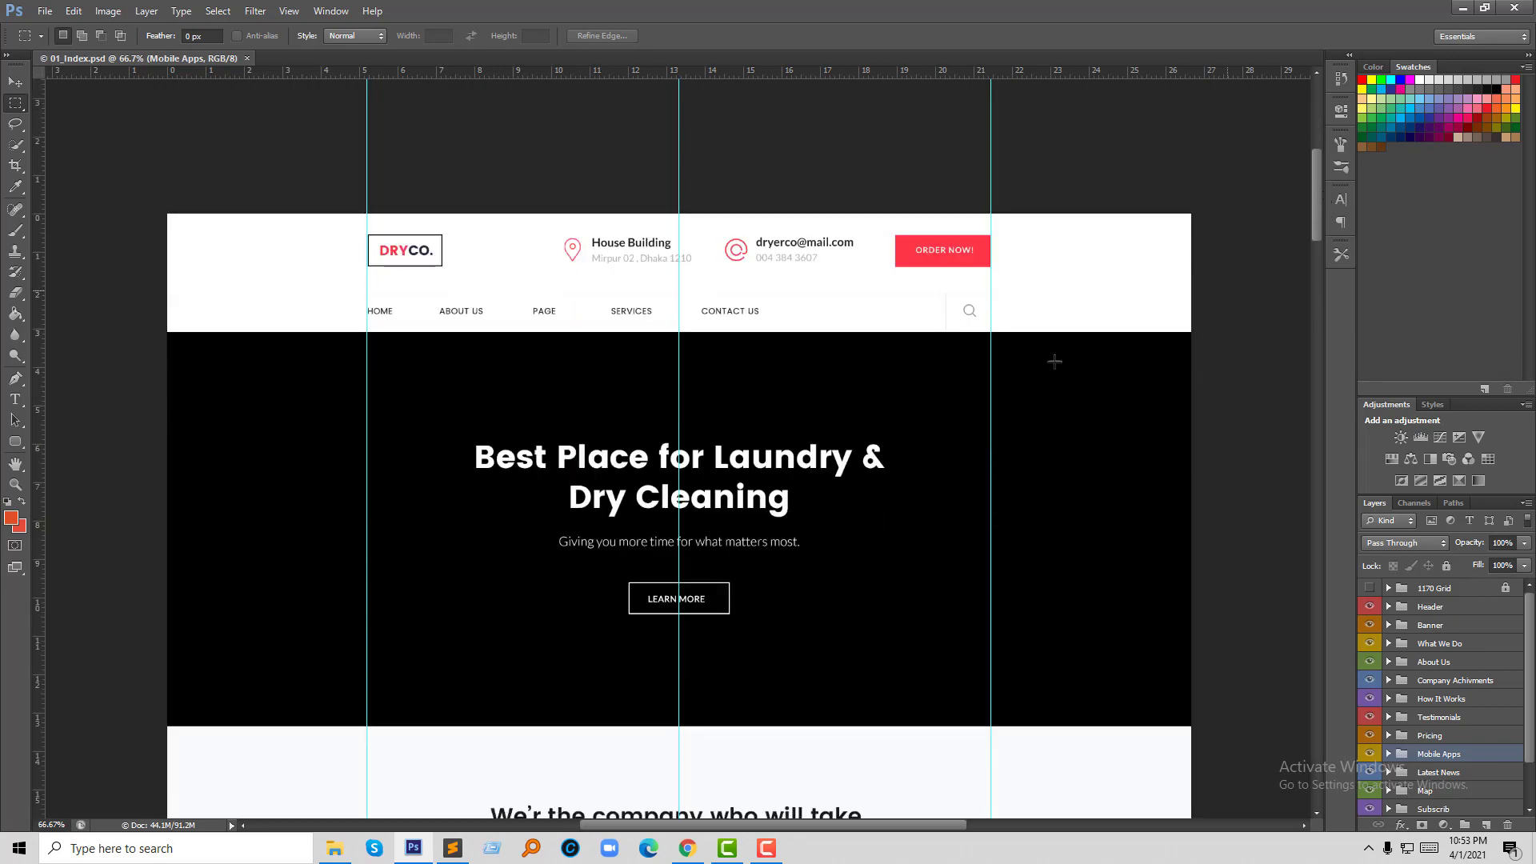
scroll(480, 450, down, 1)
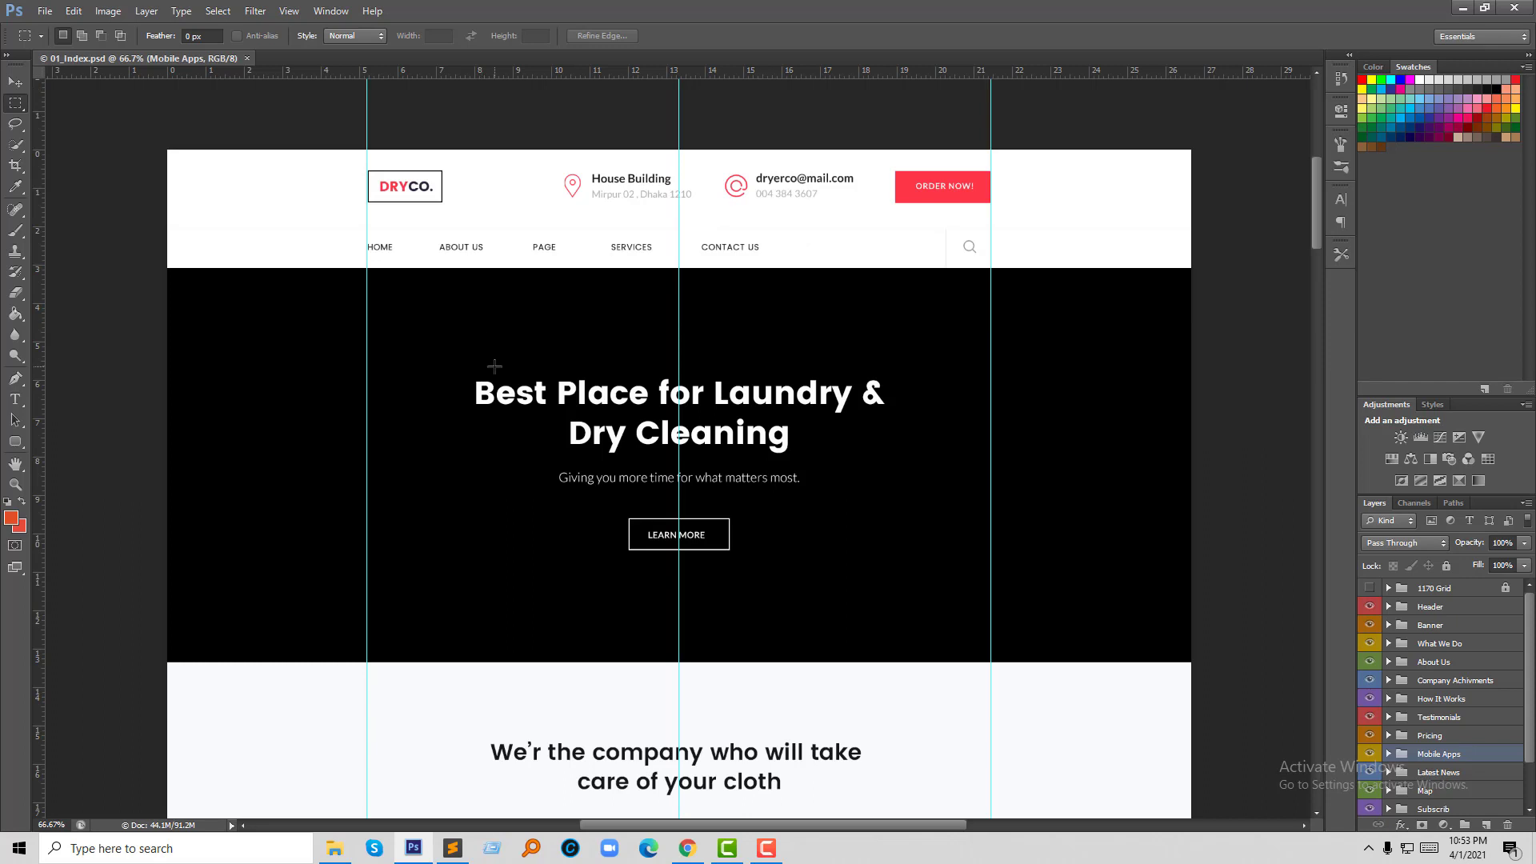
scroll(617, 424, down, 1)
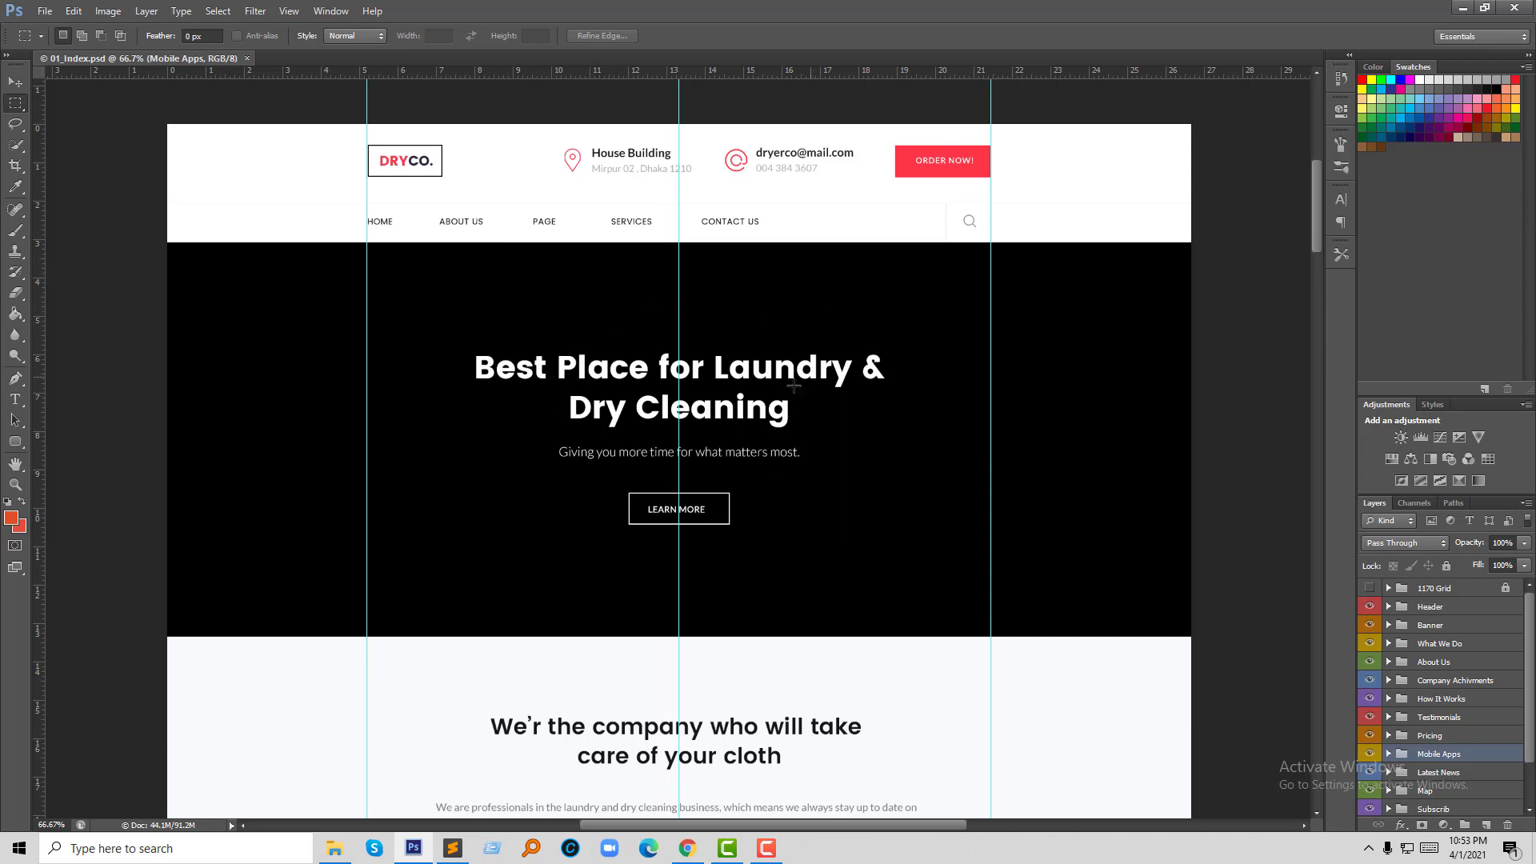
scroll(728, 391, down, 1)
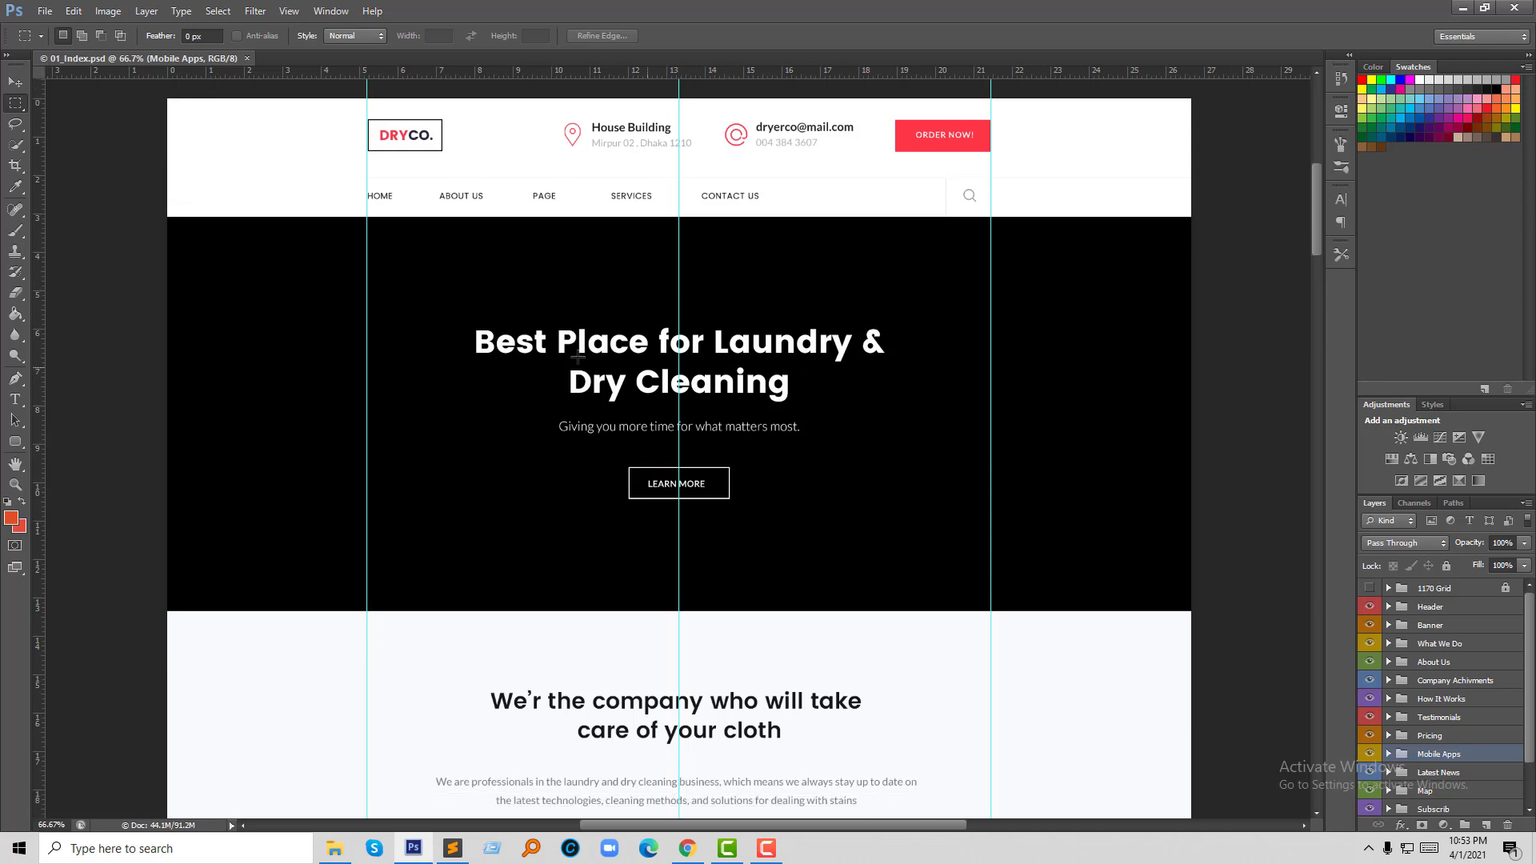
scroll(635, 454, down, 7)
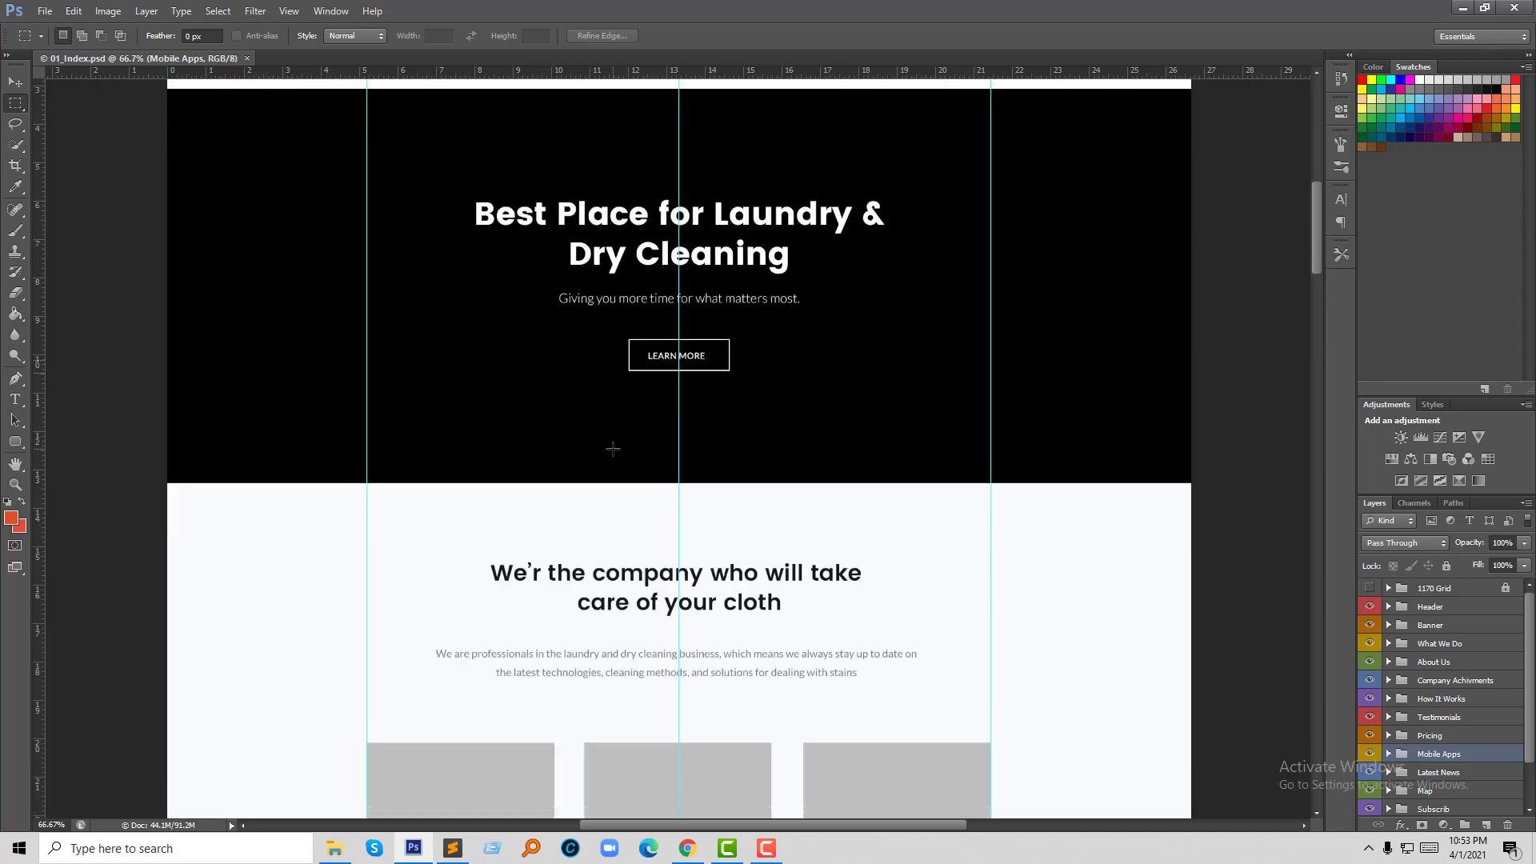
scroll(604, 440, up, 2)
scroll(584, 425, up, 3)
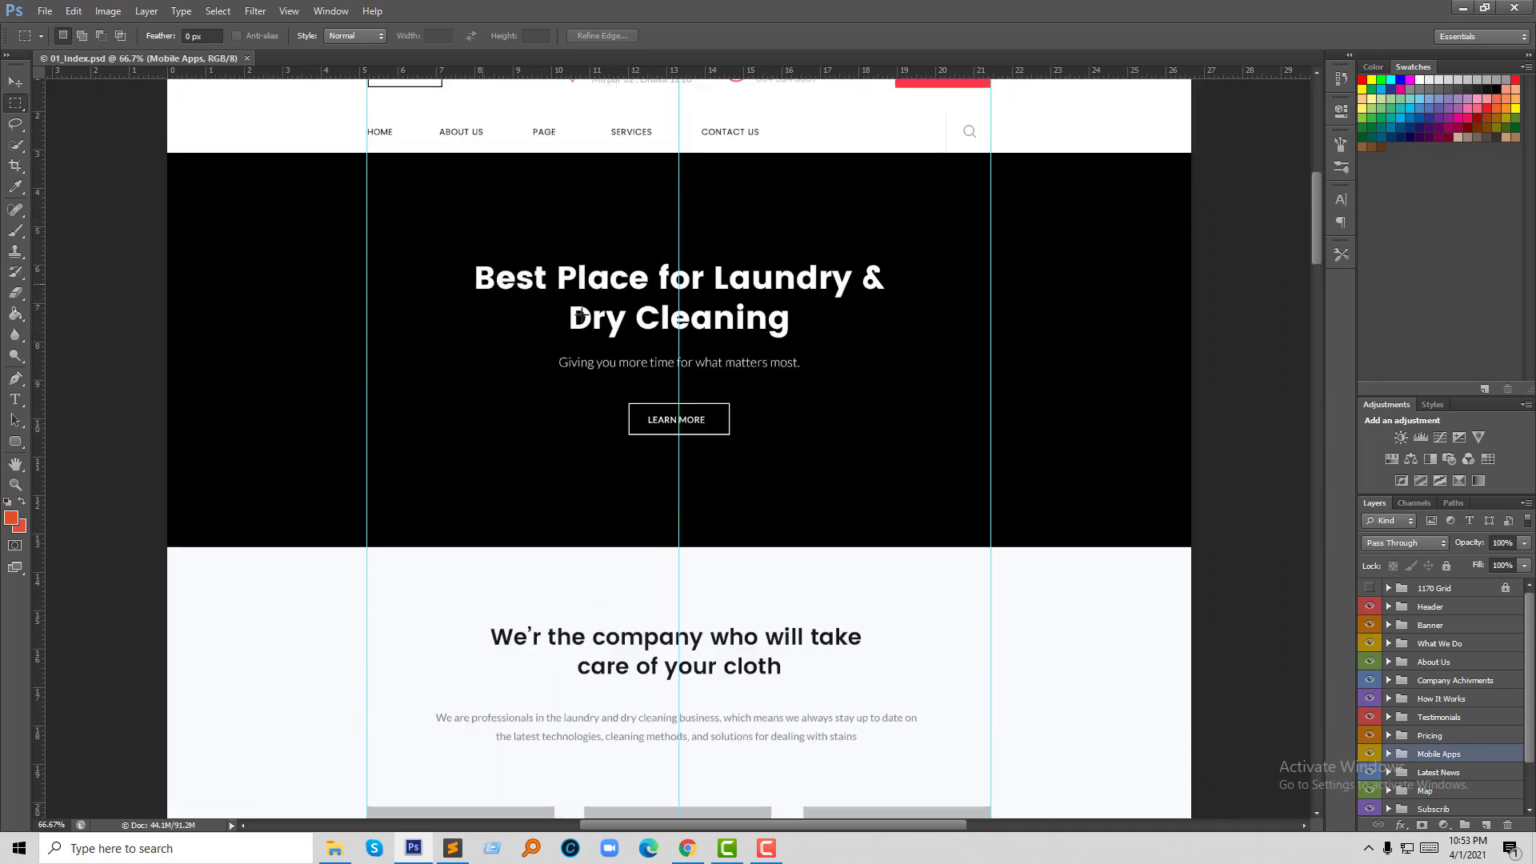
scroll(555, 440, up, 4)
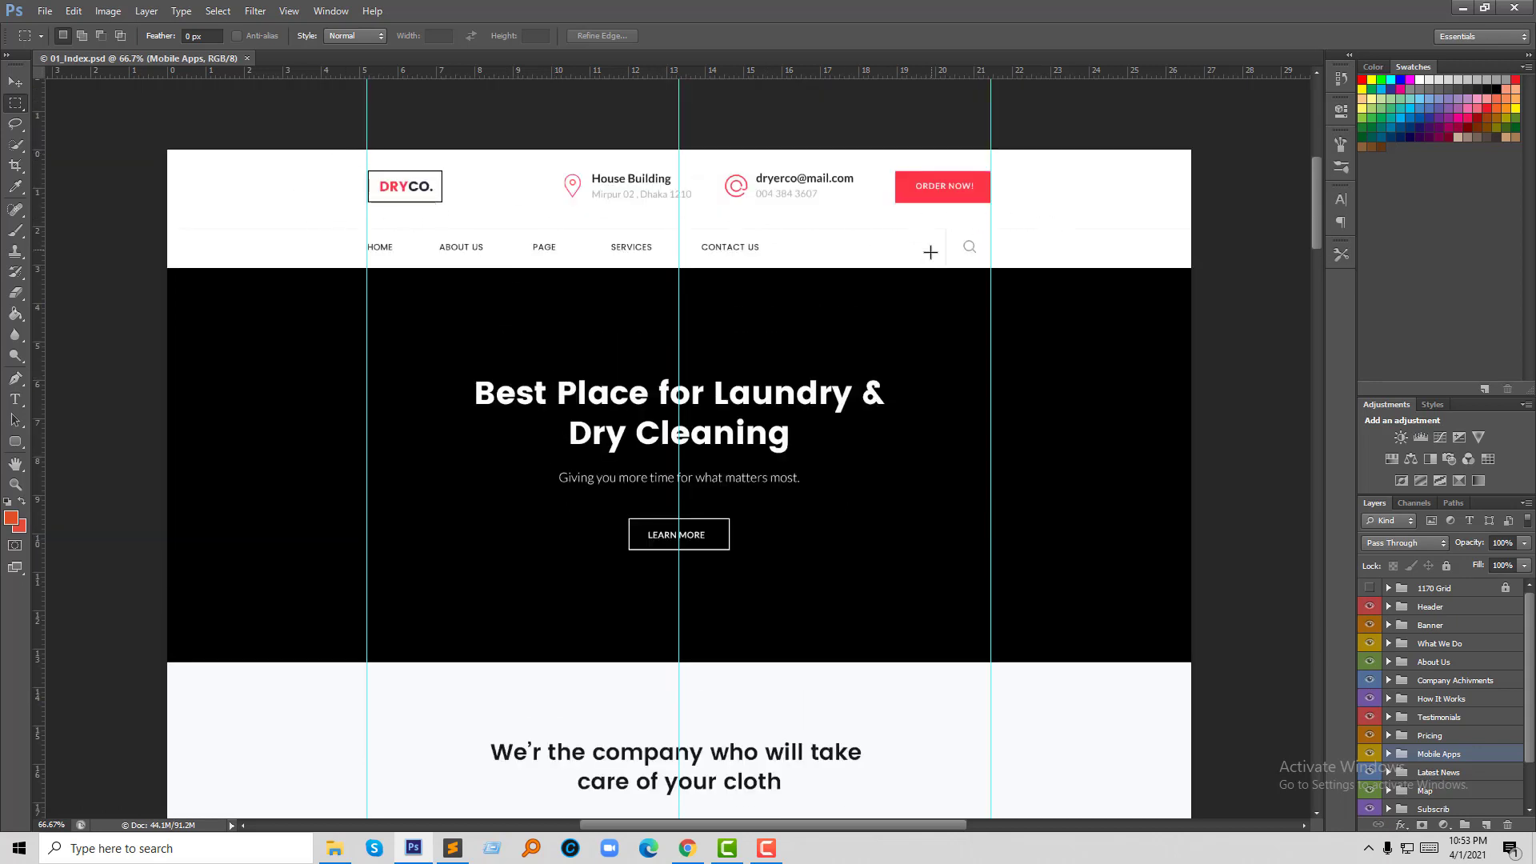
- Continue down the canvas through the pricing and mobile apps sections
scroll(780, 576, down, 3)
scroll(640, 537, down, 3)
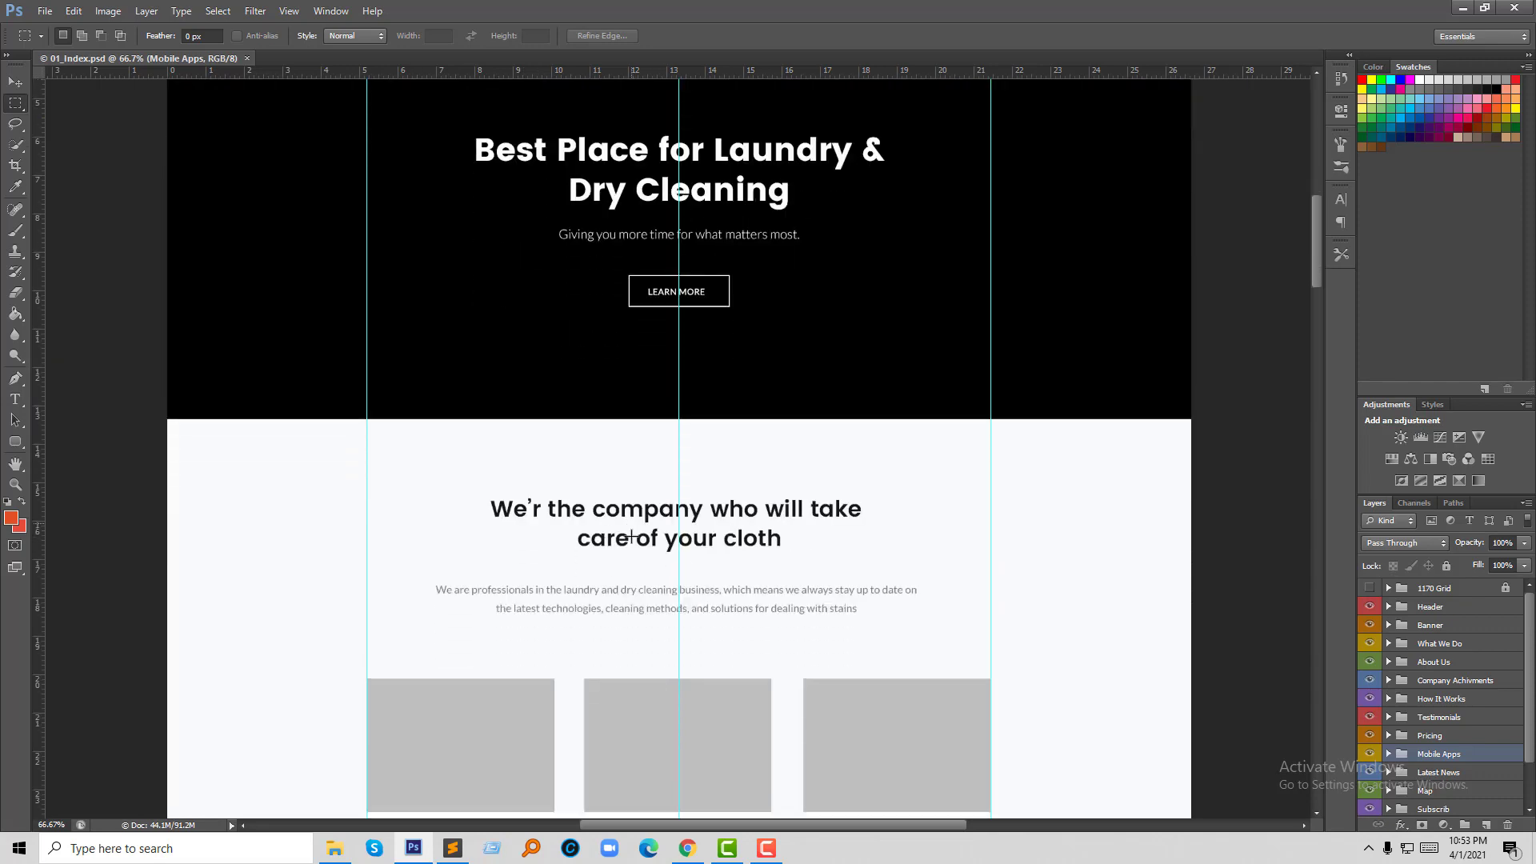
scroll(633, 536, down, 1)
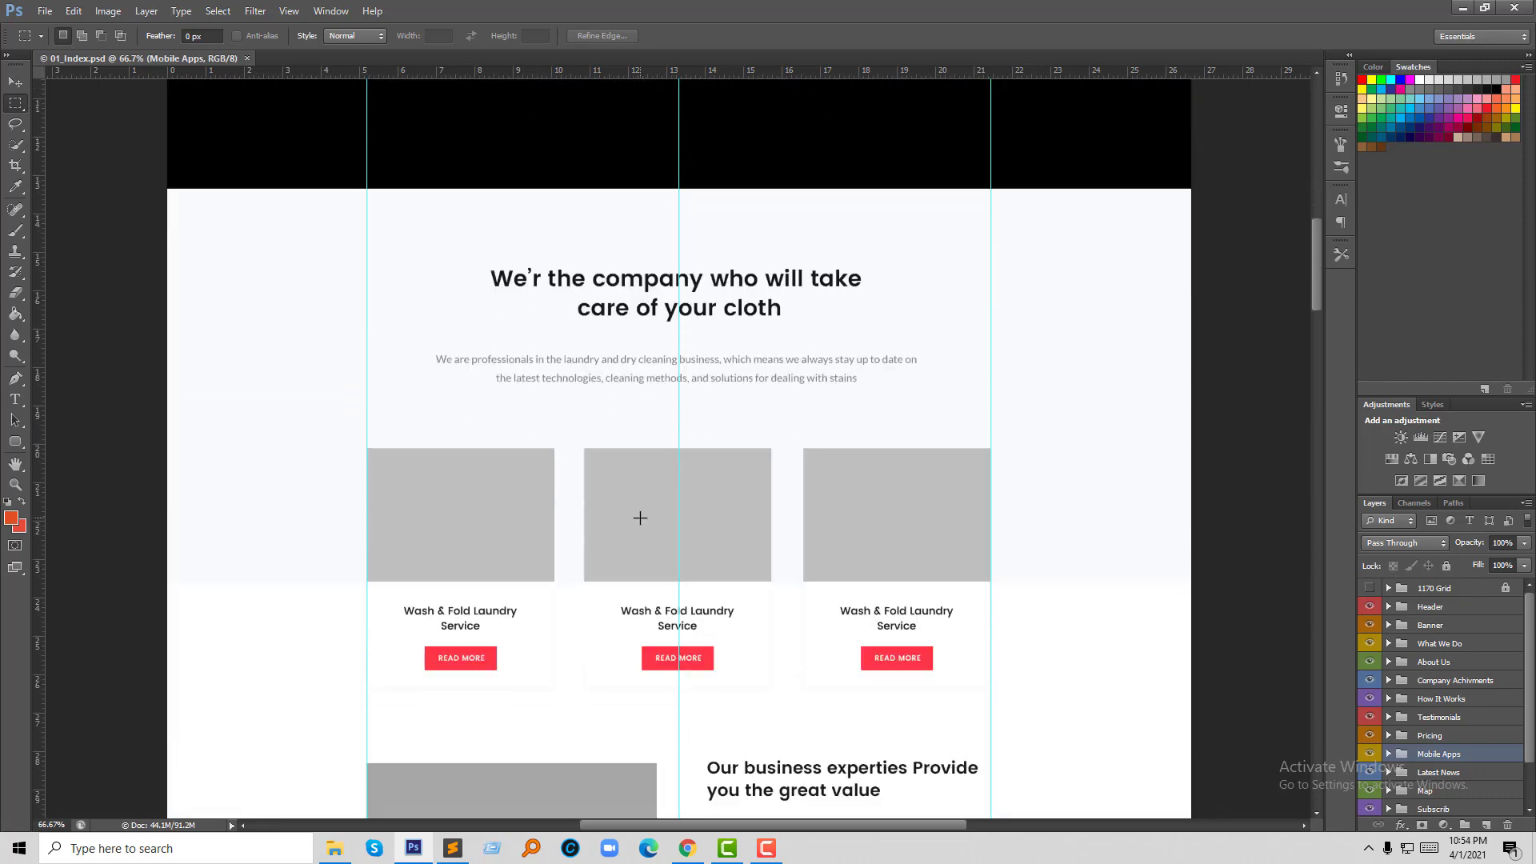
scroll(789, 617, down, 2)
scroll(788, 617, down, 3)
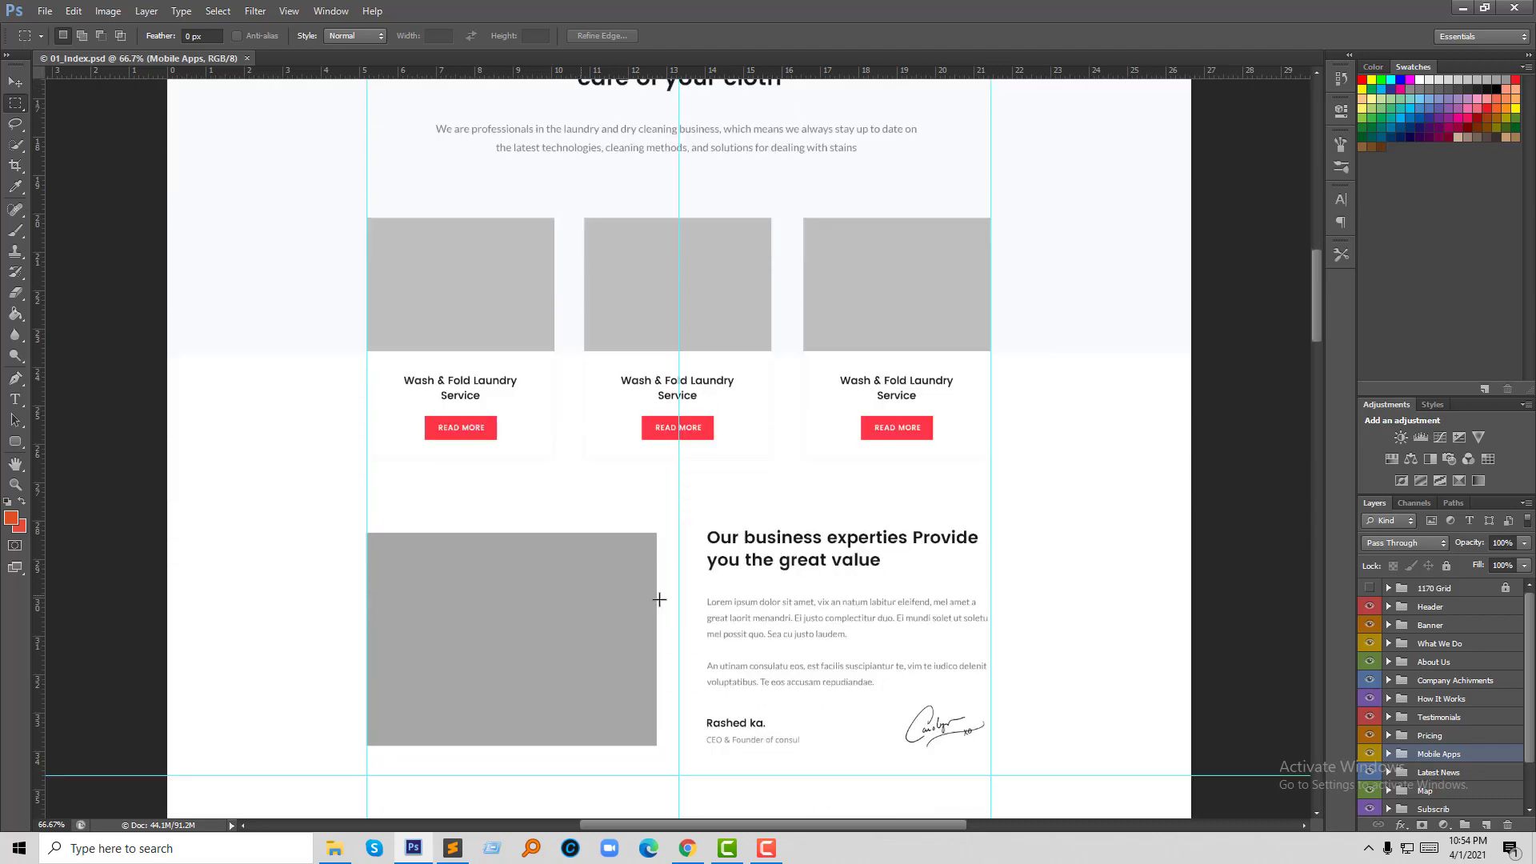
scroll(644, 572, down, 3)
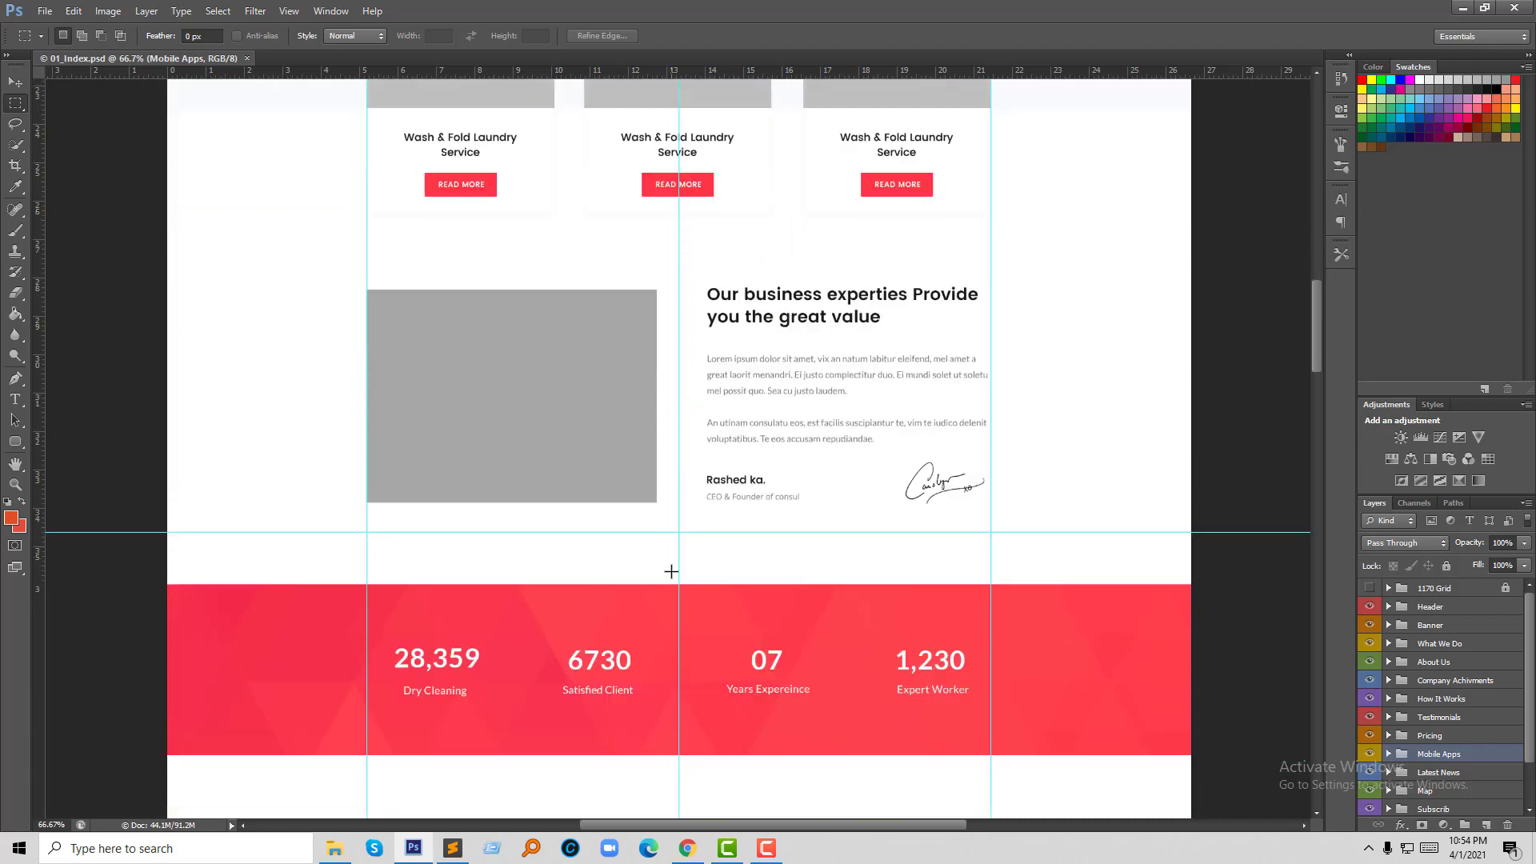
scroll(629, 577, down, 3)
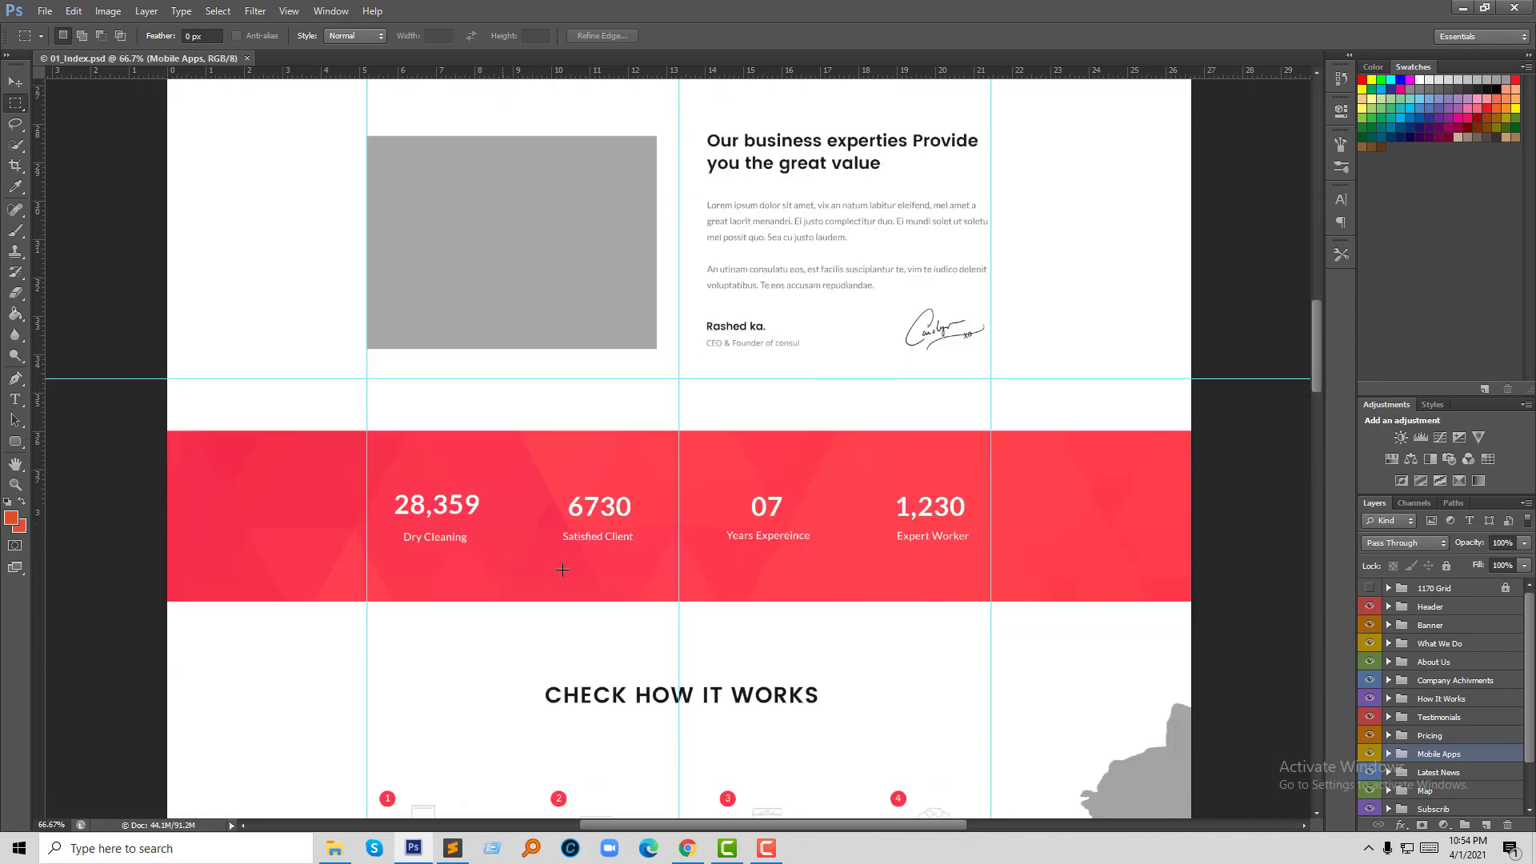
scroll(553, 536, down, 1)
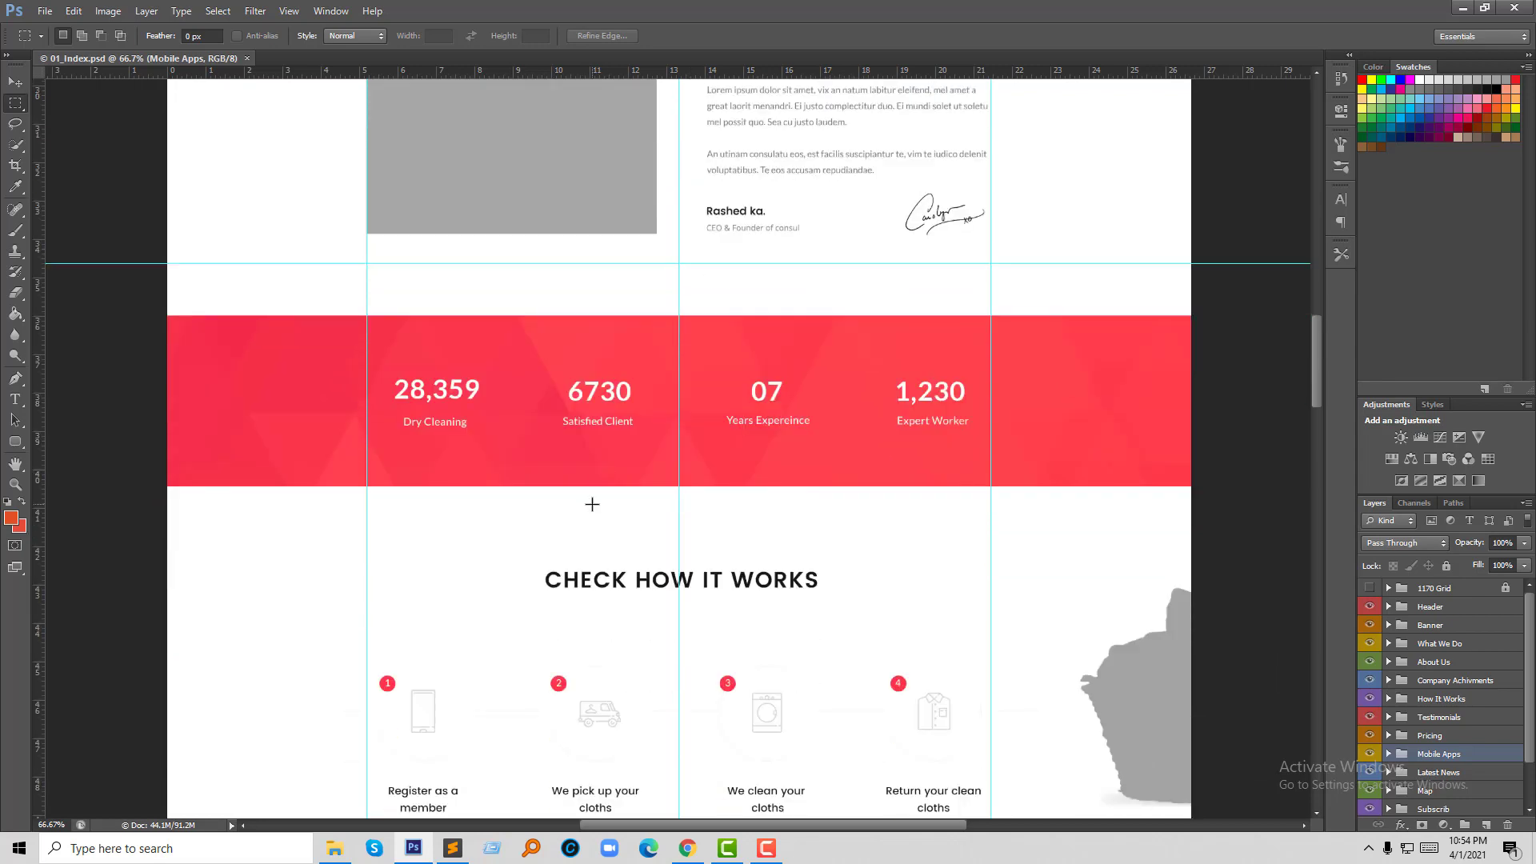
scroll(592, 504, down, 2)
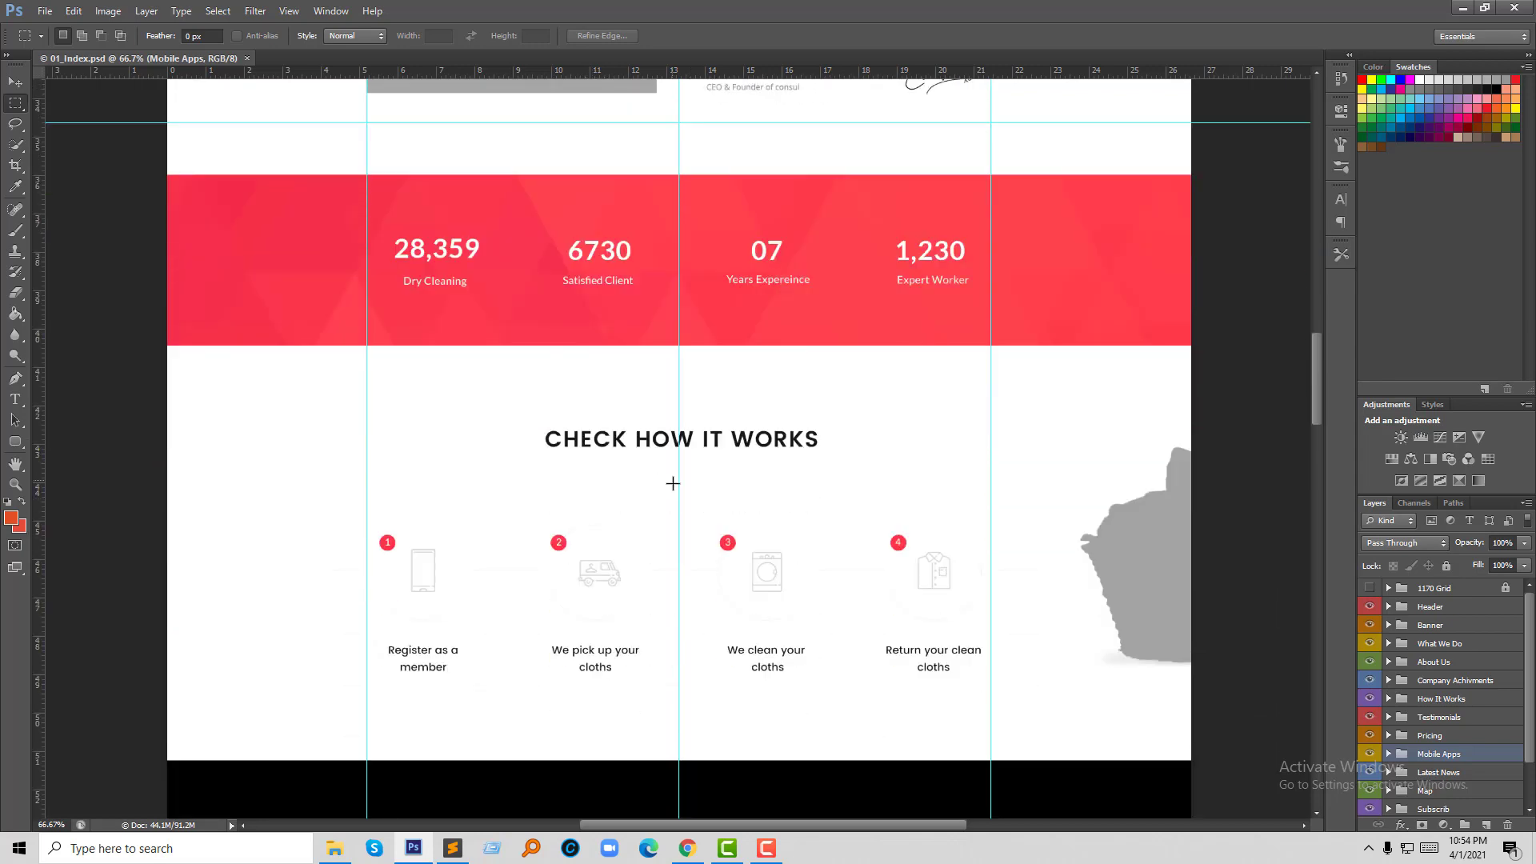
scroll(673, 484, down, 1)
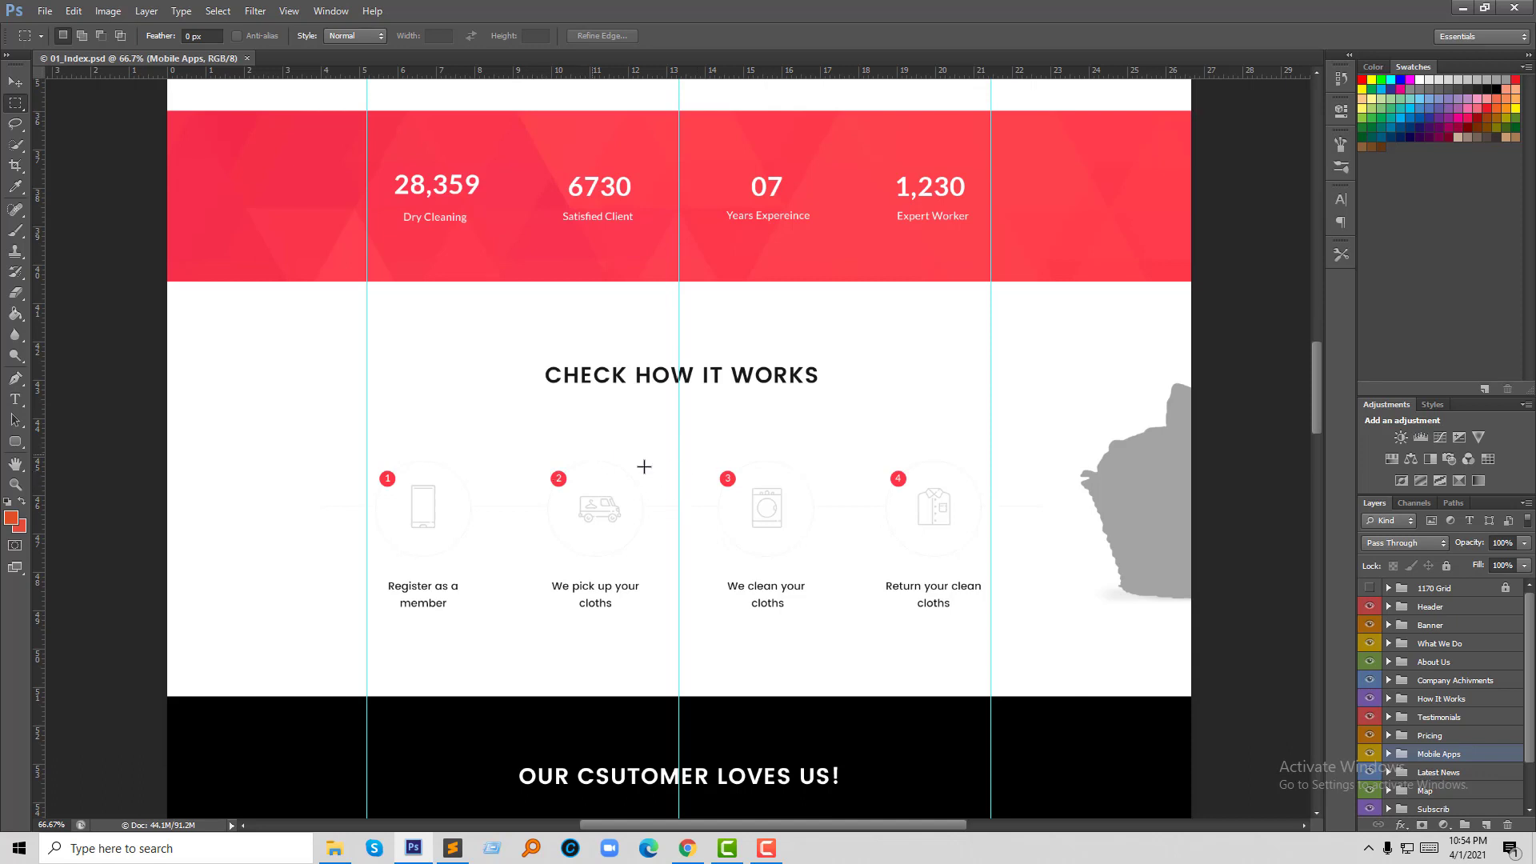
- Bring the latest news, map and subscribe bar sections into view
scroll(582, 509, down, 3)
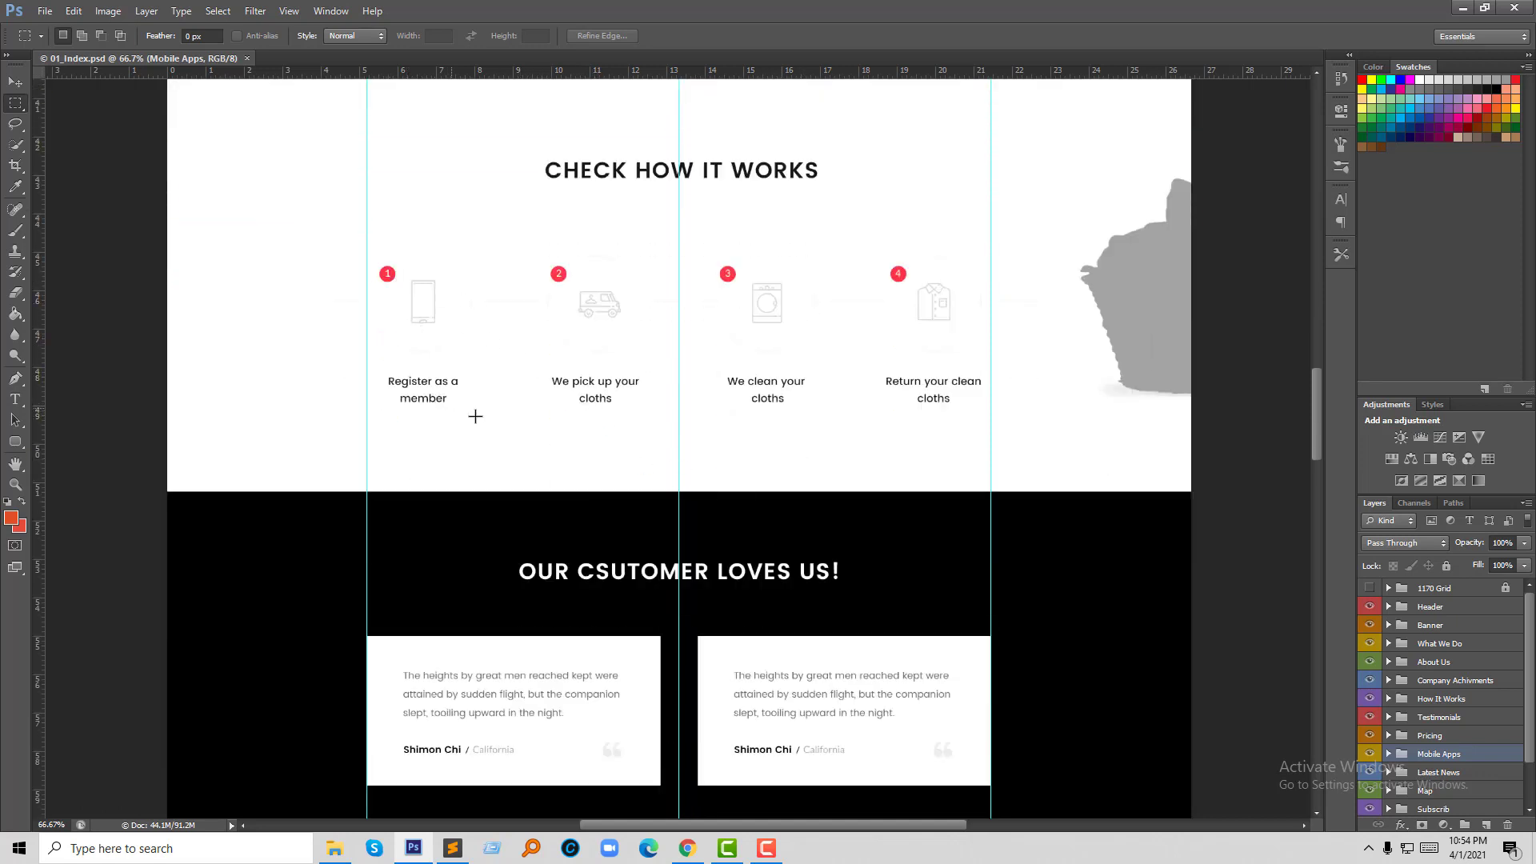
scroll(479, 444, down, 2)
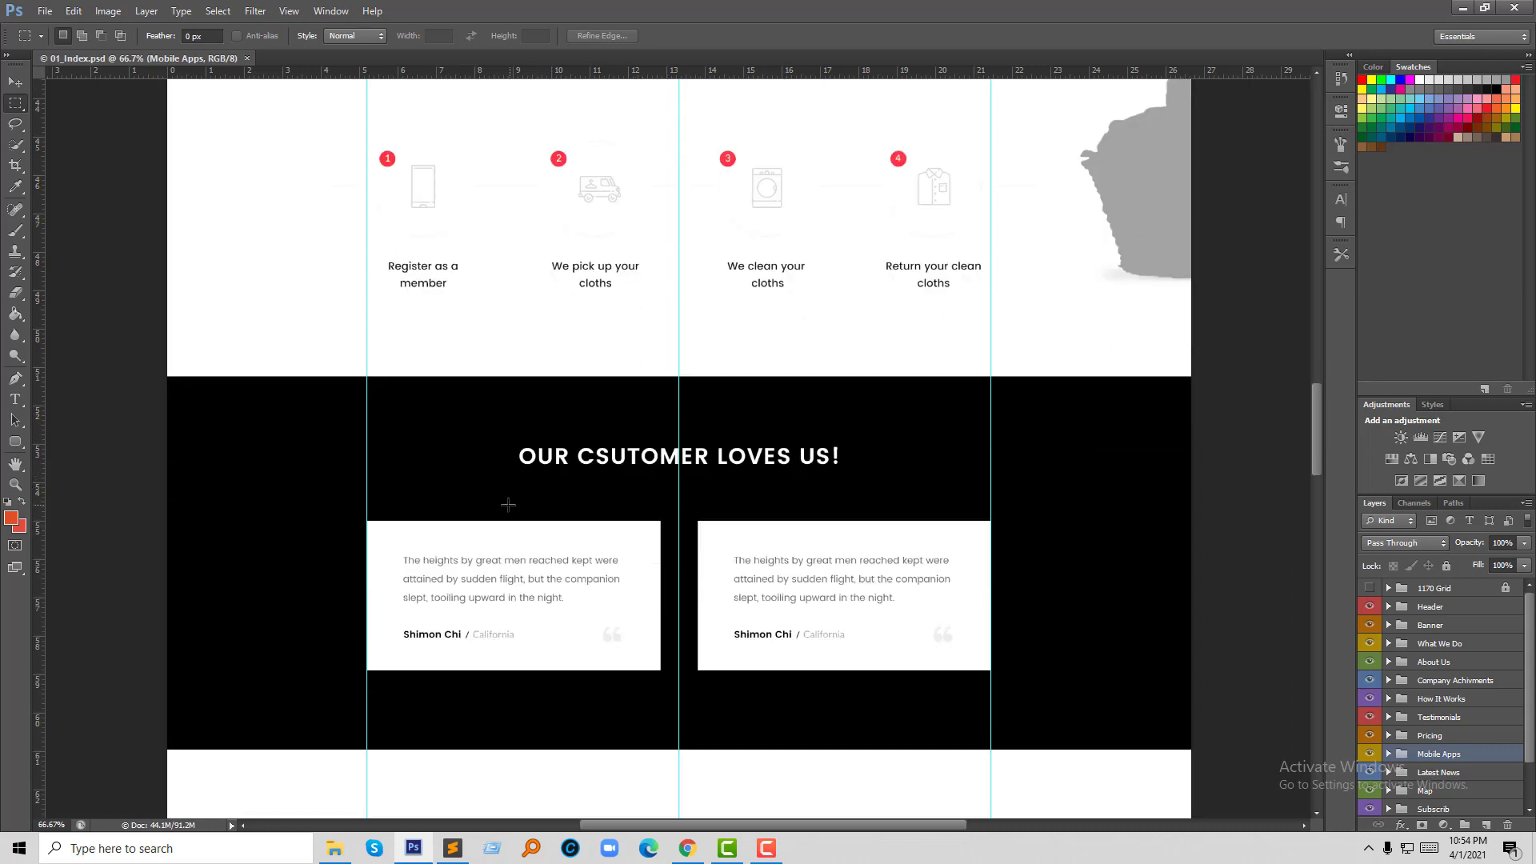
scroll(474, 567, down, 2)
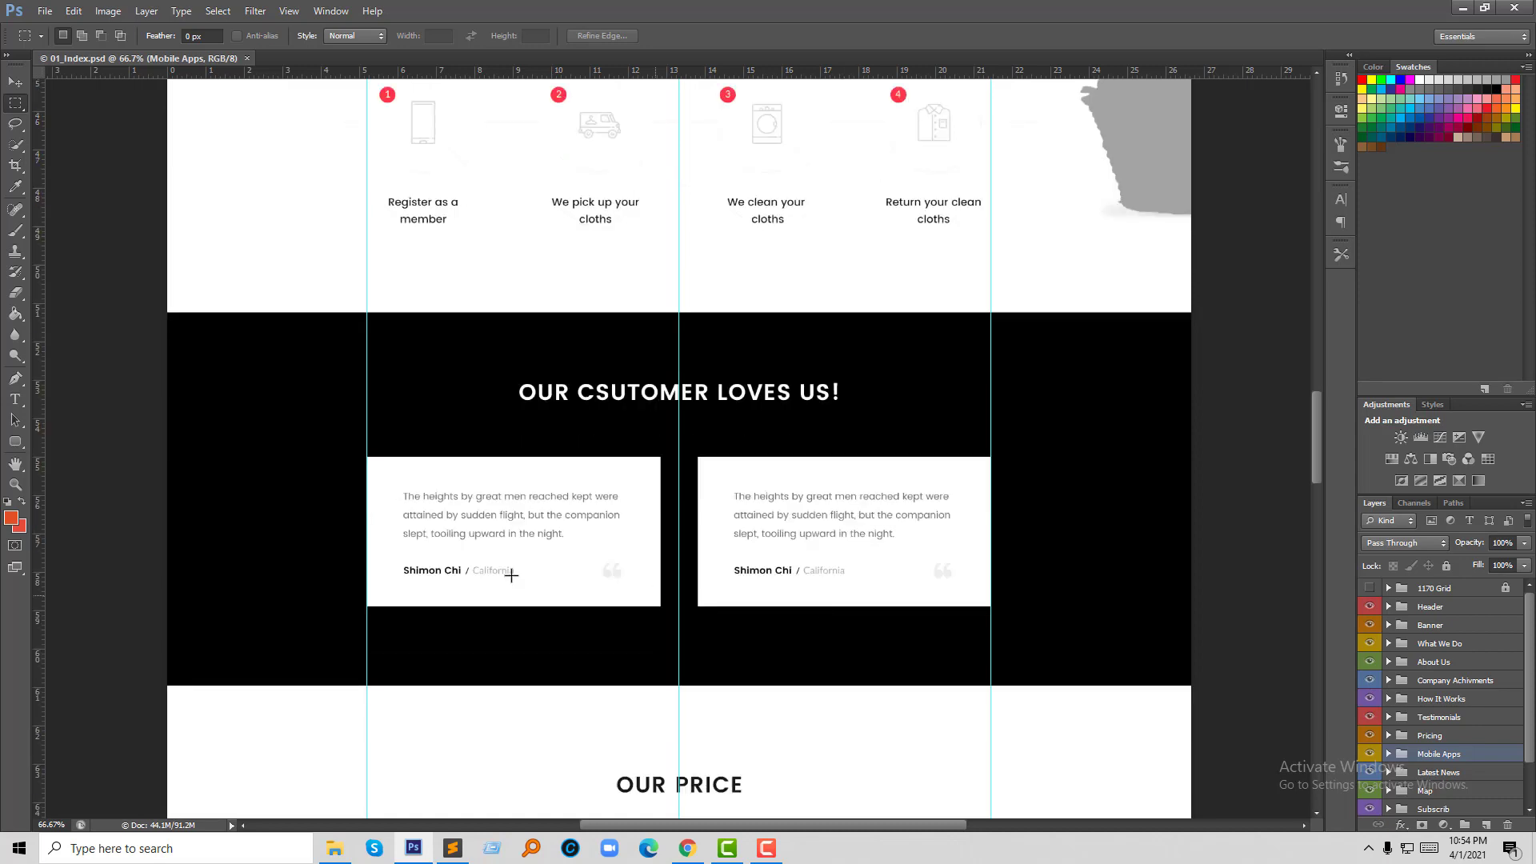
scroll(478, 570, down, 7)
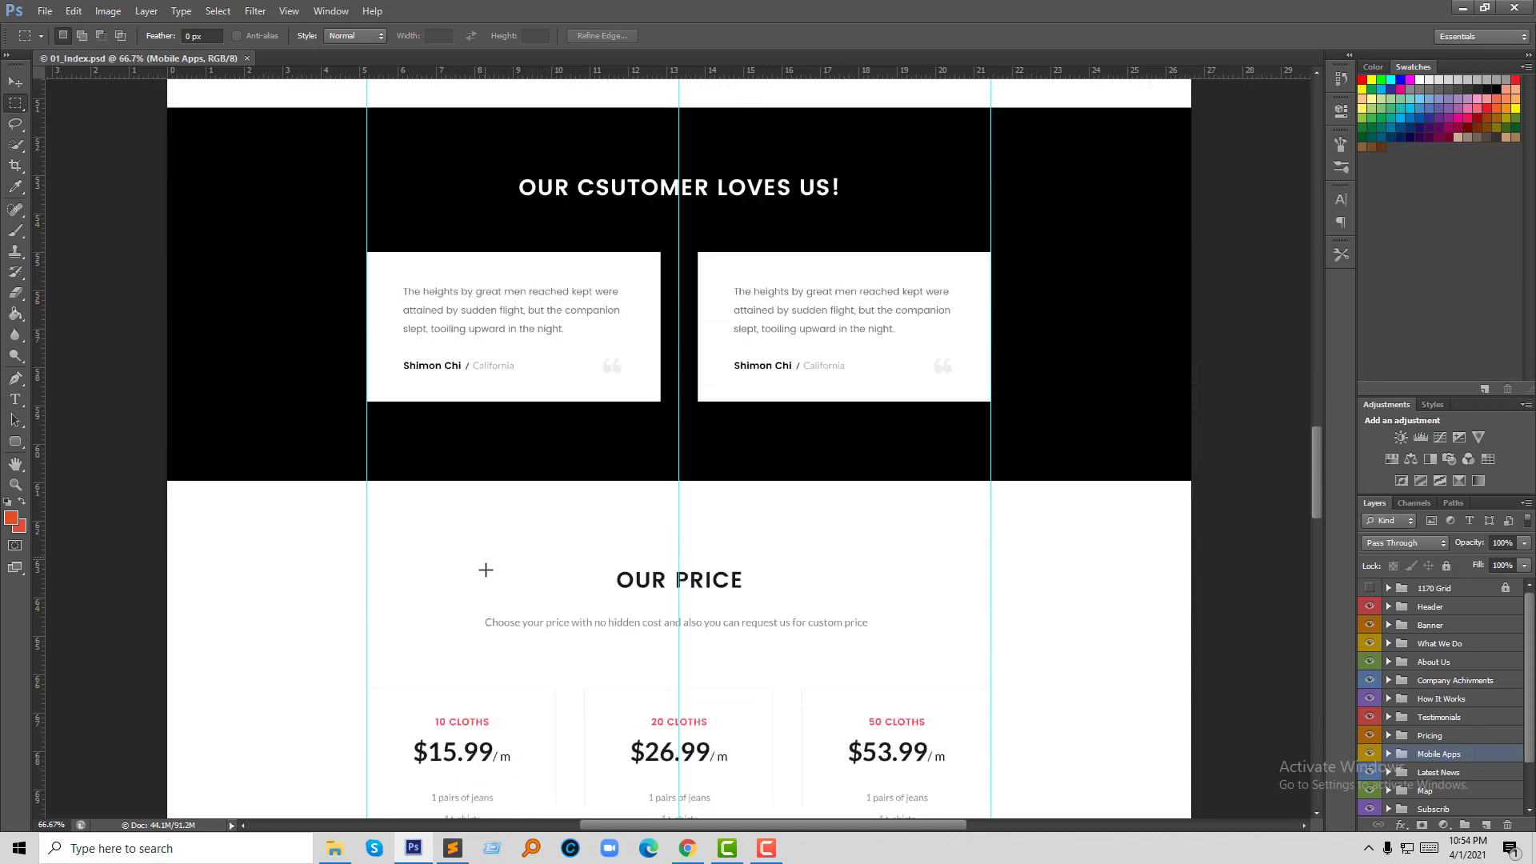
scroll(503, 567, down, 4)
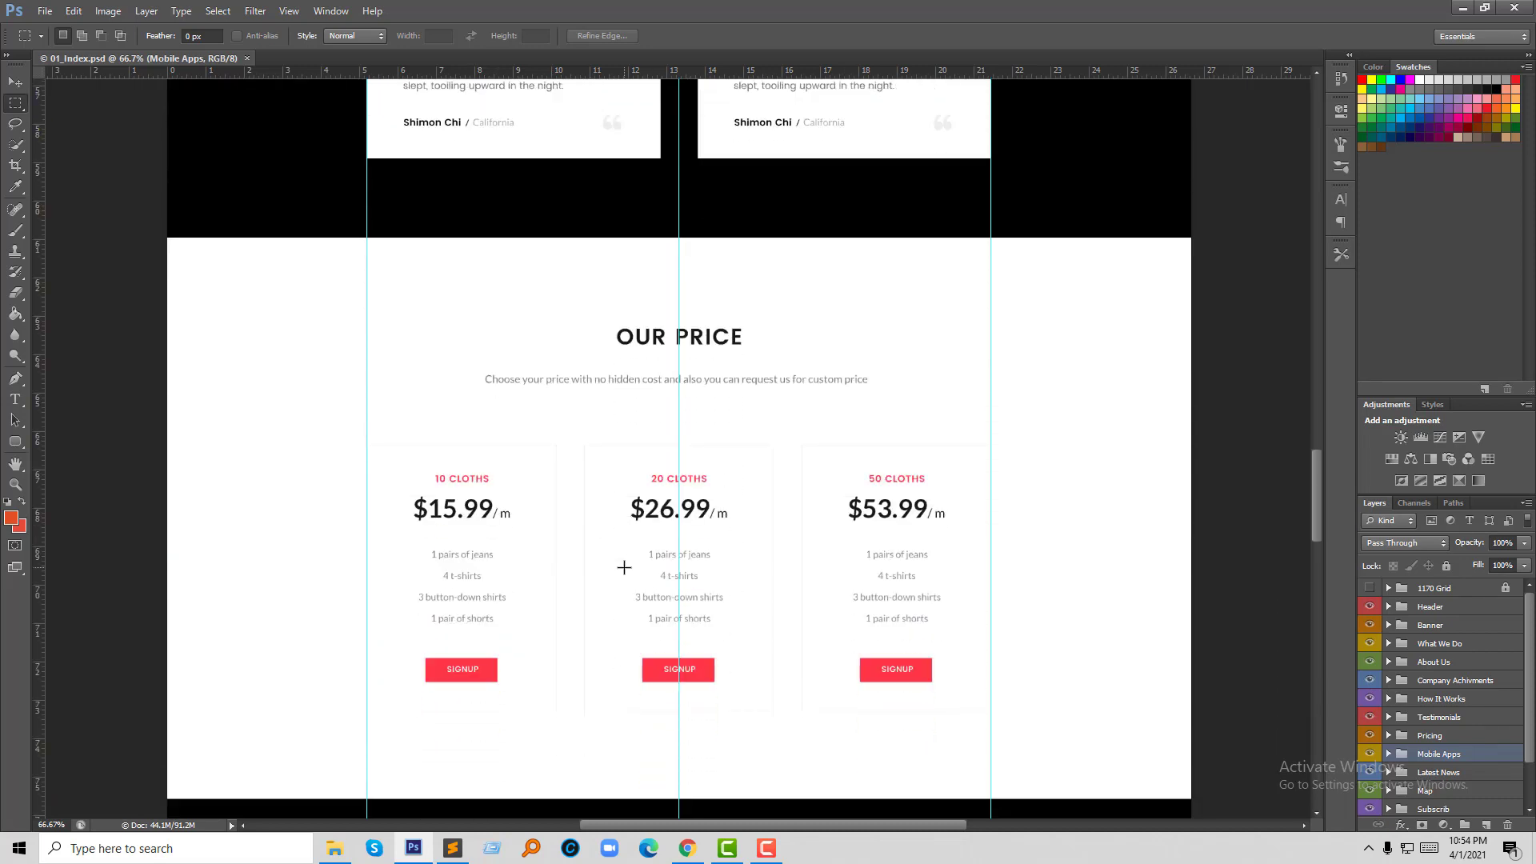
scroll(592, 476, down, 2)
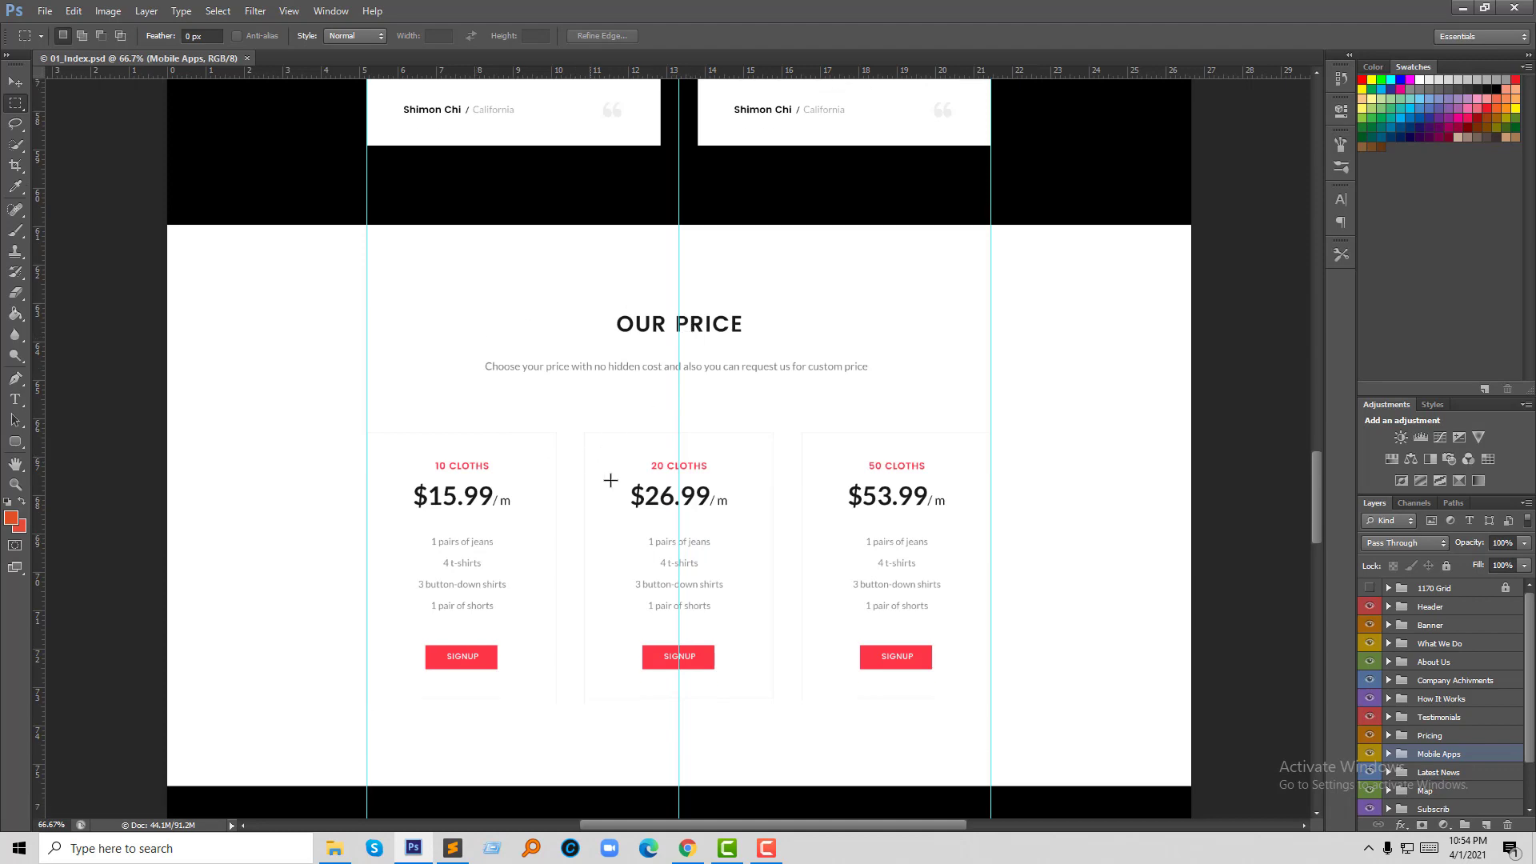
scroll(607, 463, down, 7)
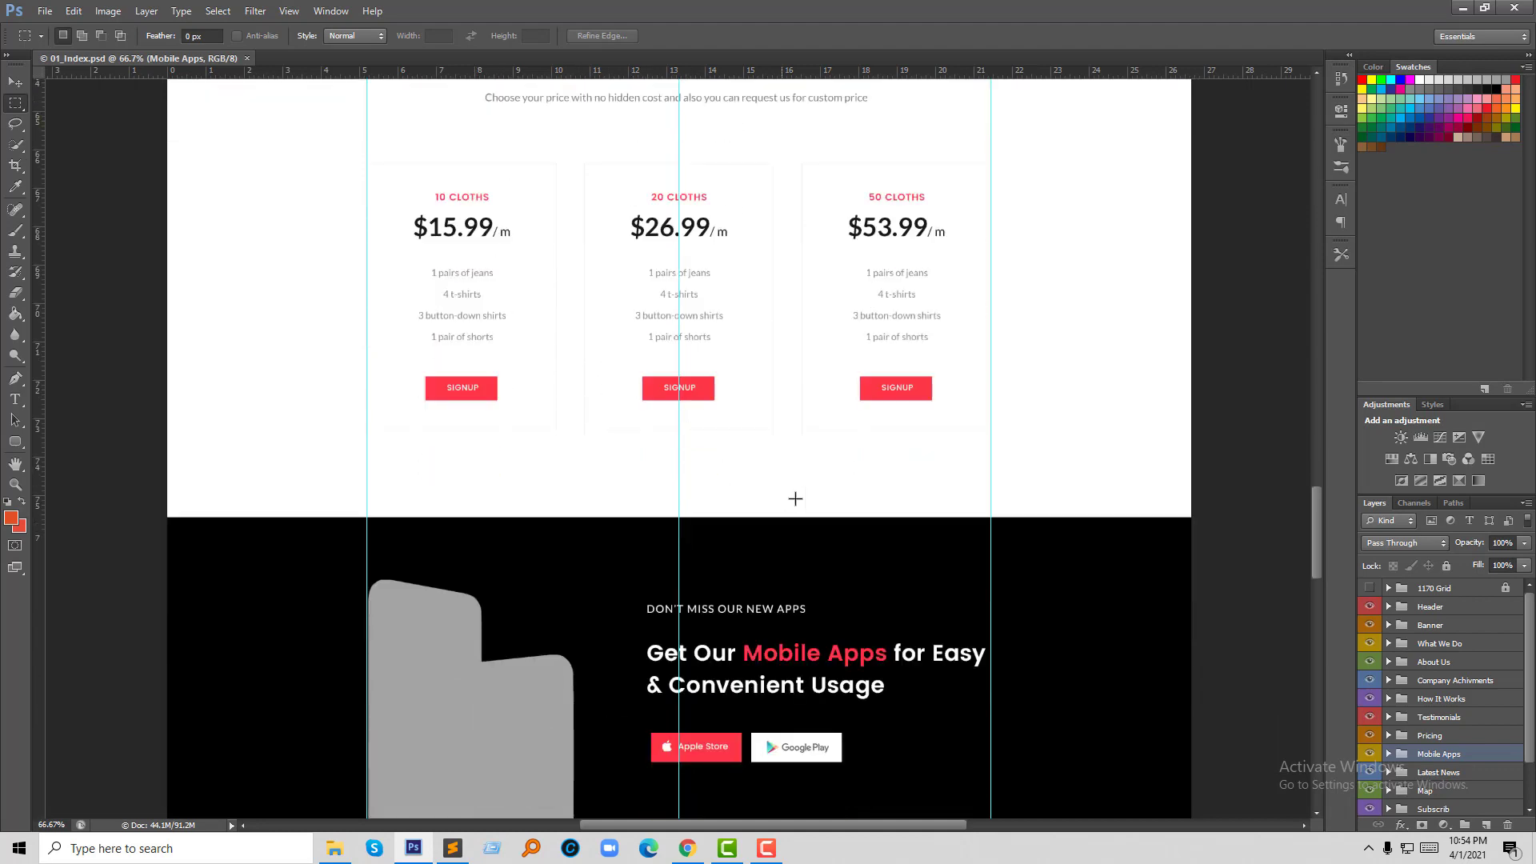
scroll(795, 499, down, 4)
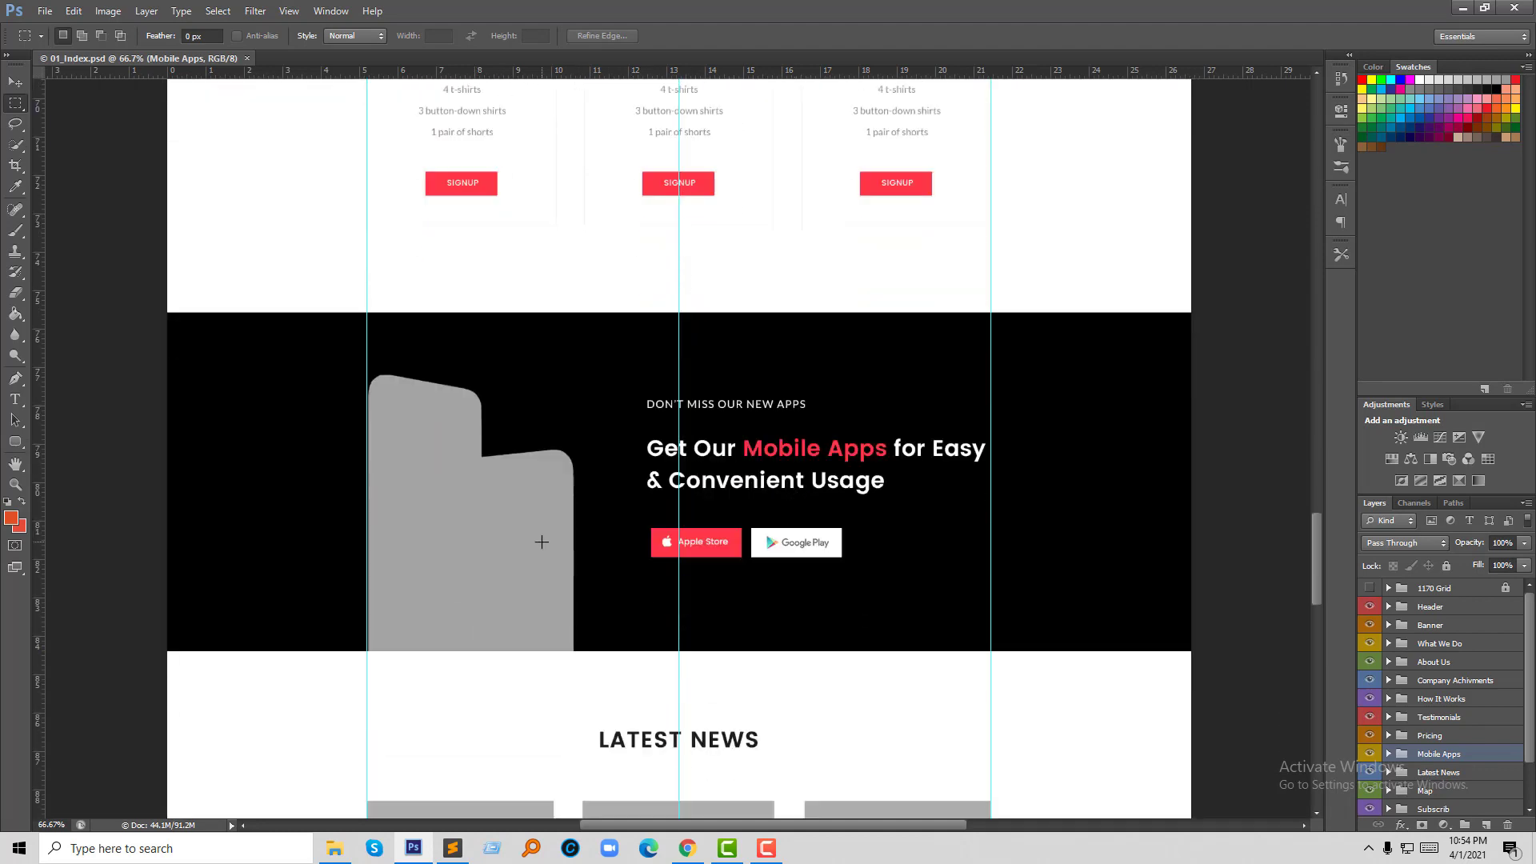
scroll(800, 549, down, 6)
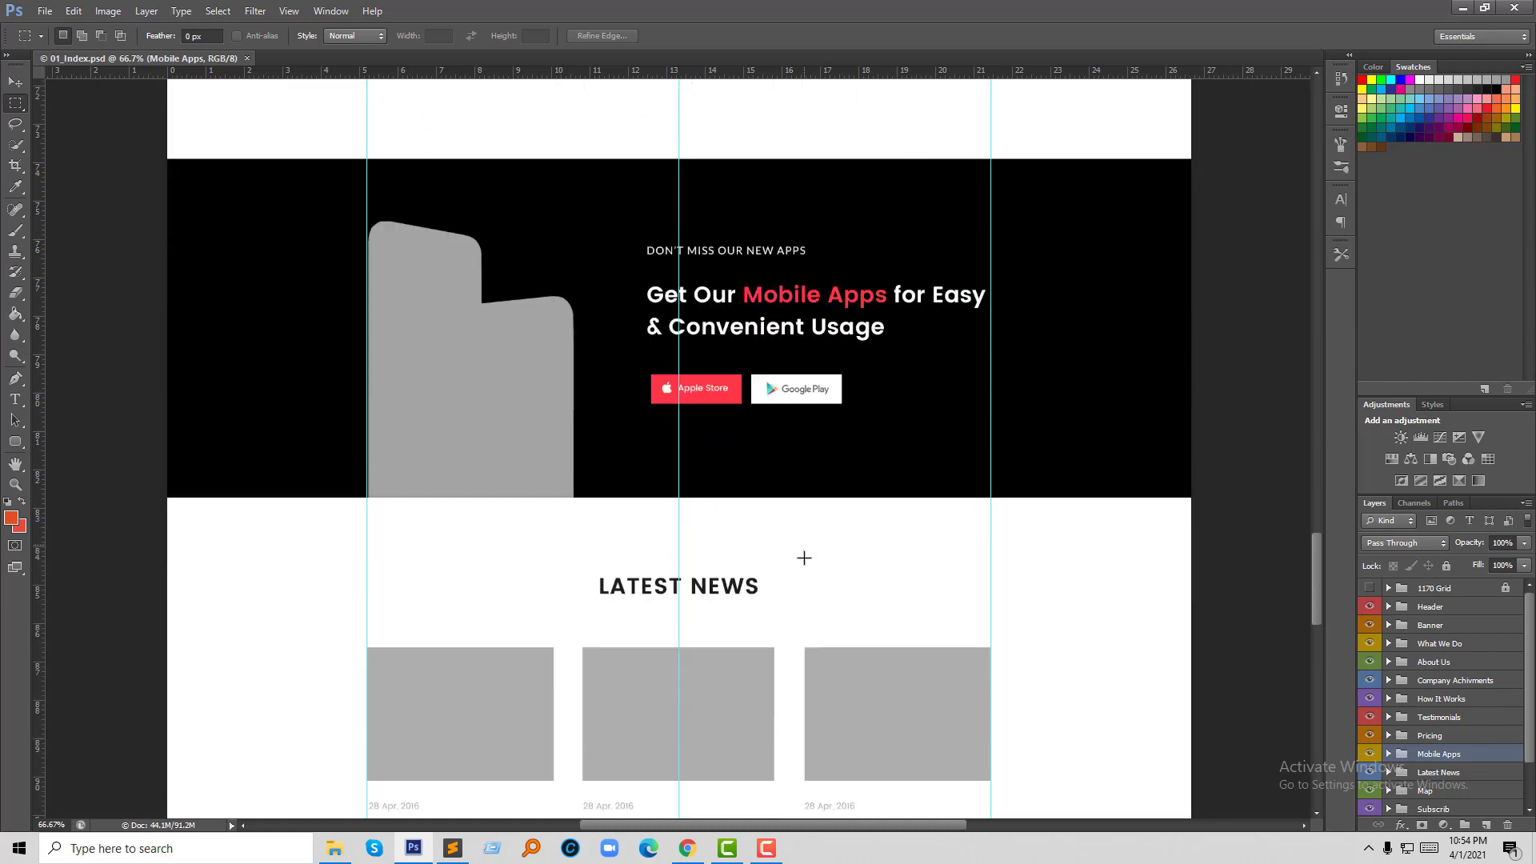
scroll(766, 562, down, 9)
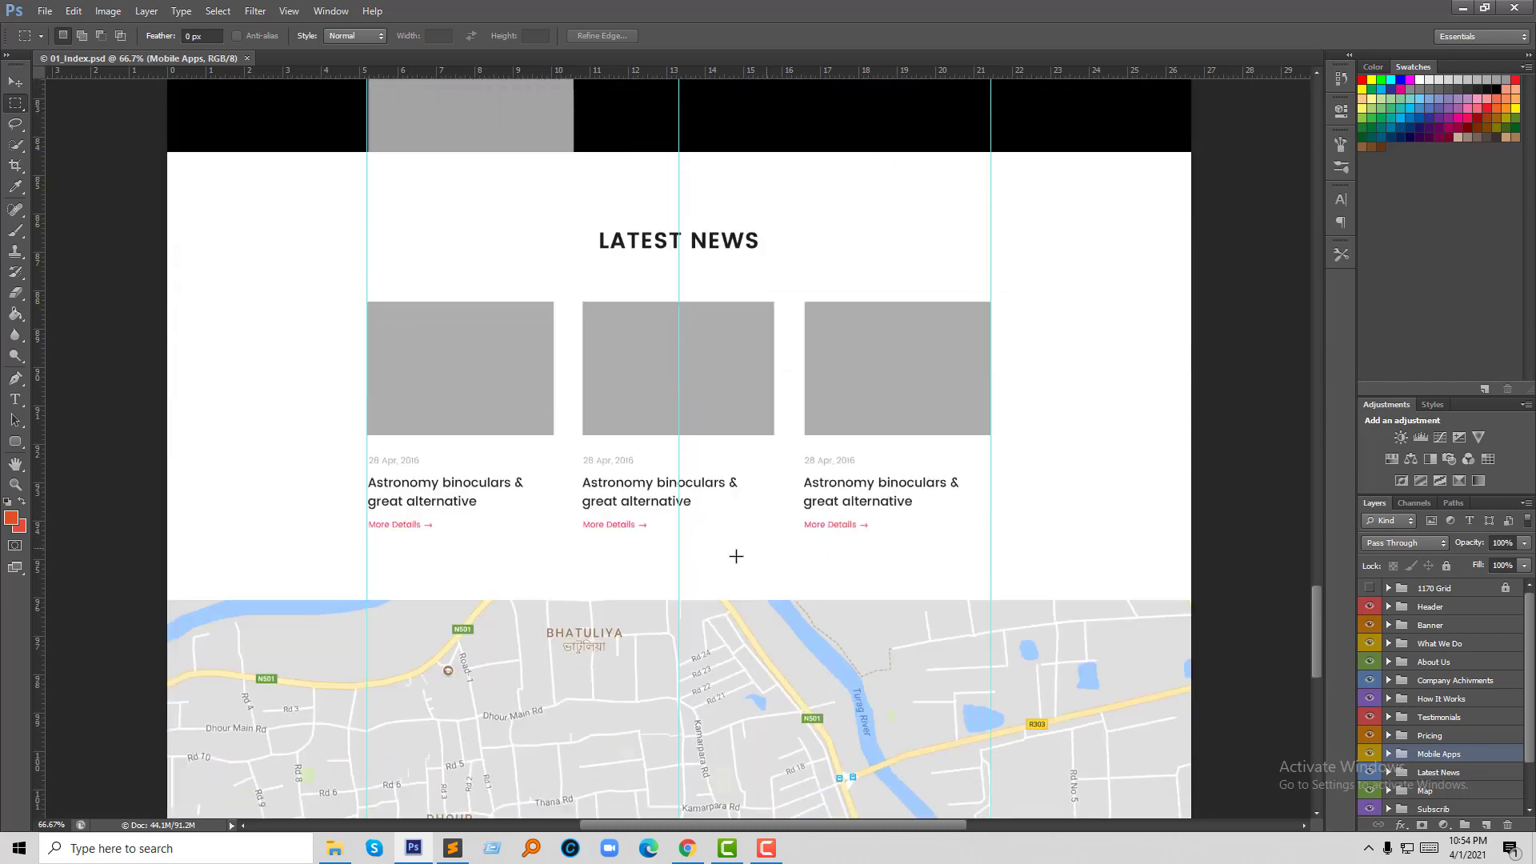
scroll(786, 576, down, 6)
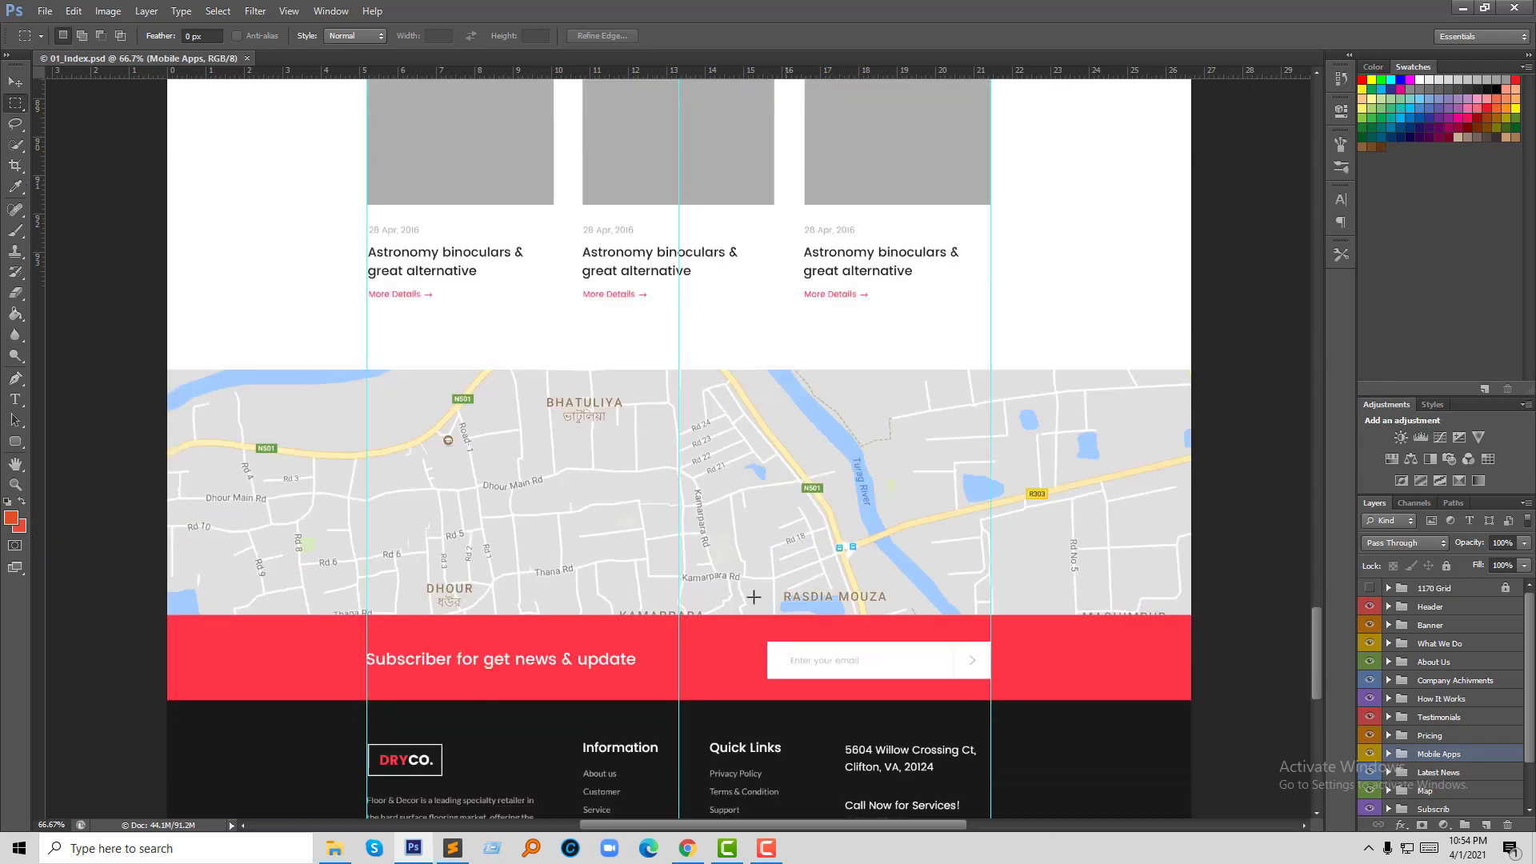
- Check the footer, then go back to the DRYCO header and laundry banner at the top
scroll(680, 626, down, 2)
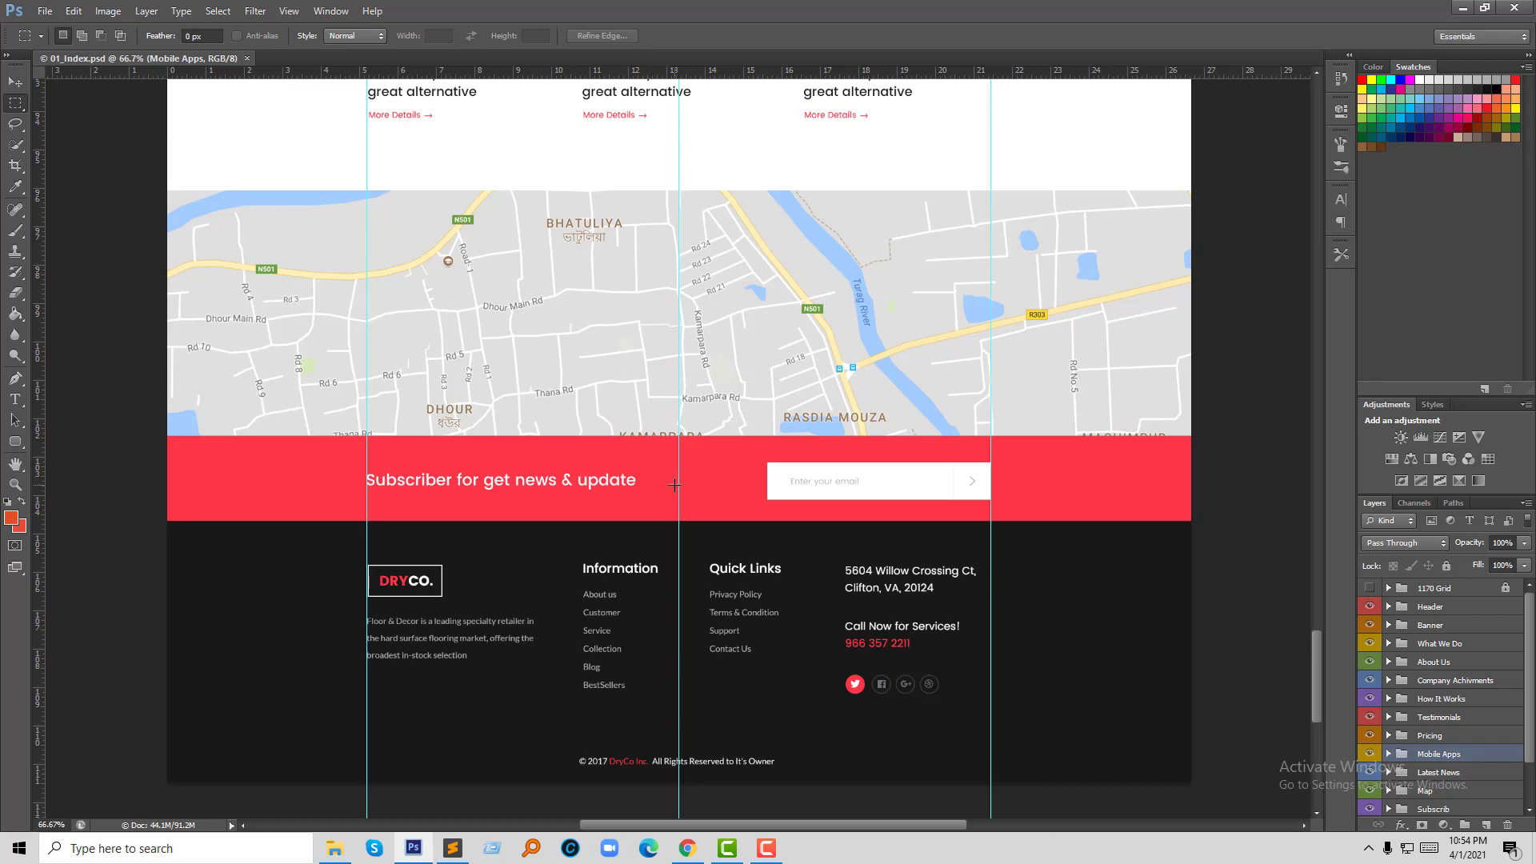
scroll(680, 474, down, 1)
scroll(1037, 616, up, 1)
scroll(1038, 616, up, 5)
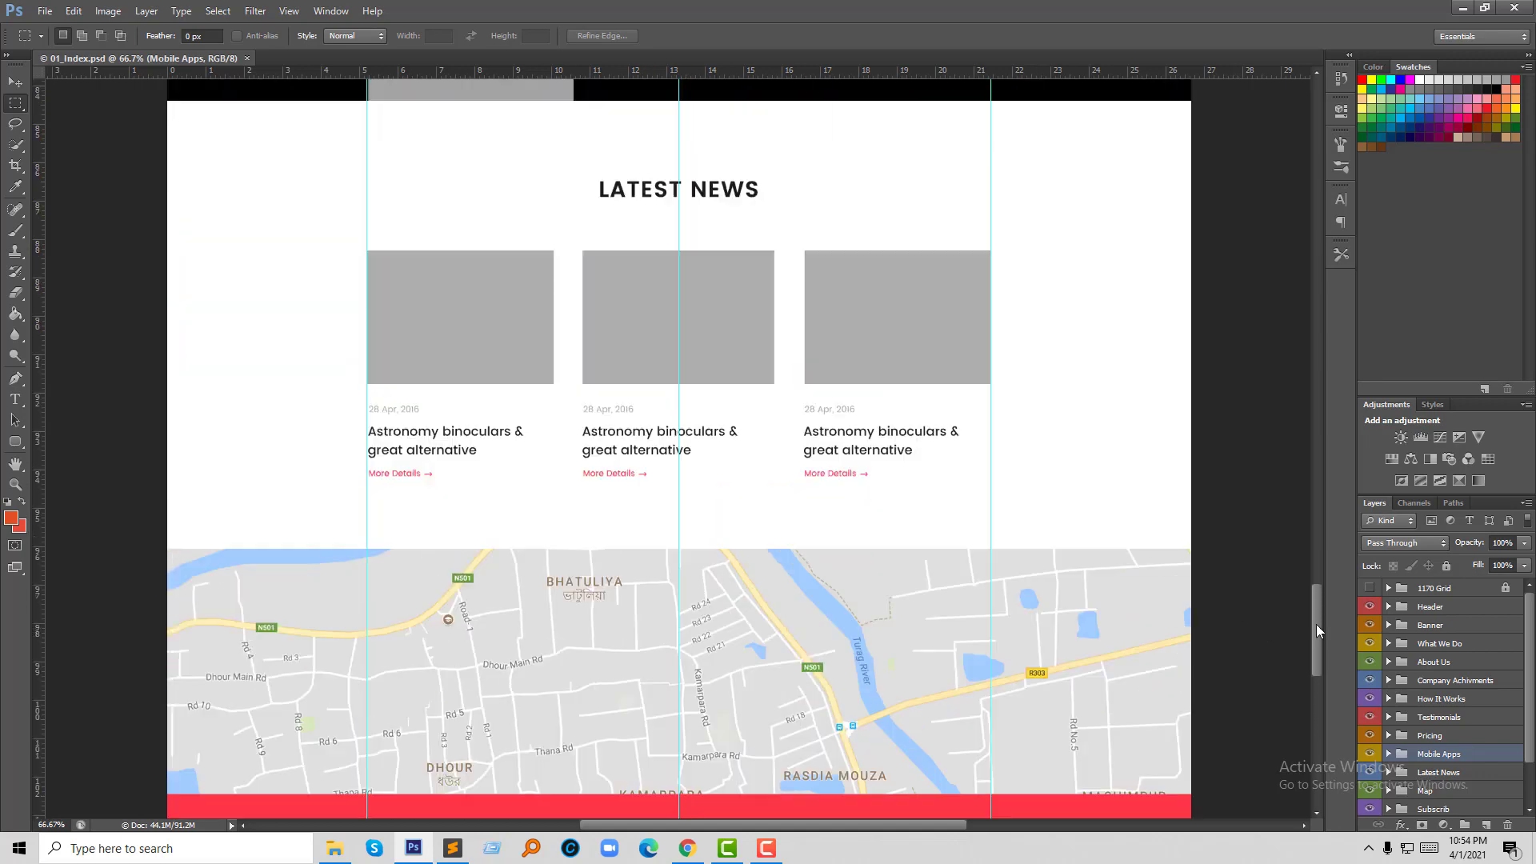
drag(1318, 624, 1304, 212)
scroll(926, 662, up, 4)
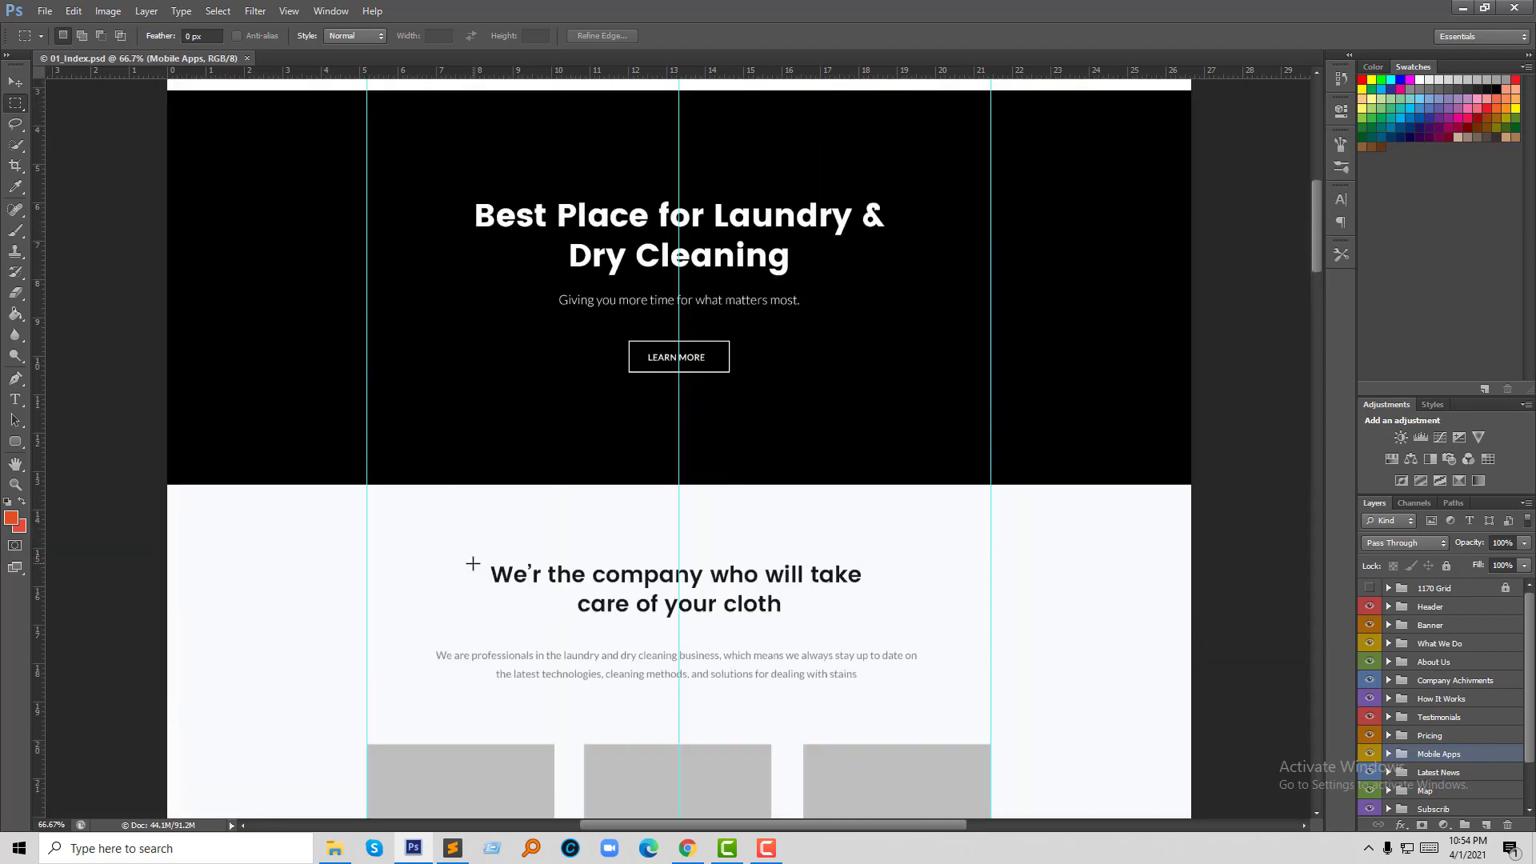
scroll(517, 542, up, 3)
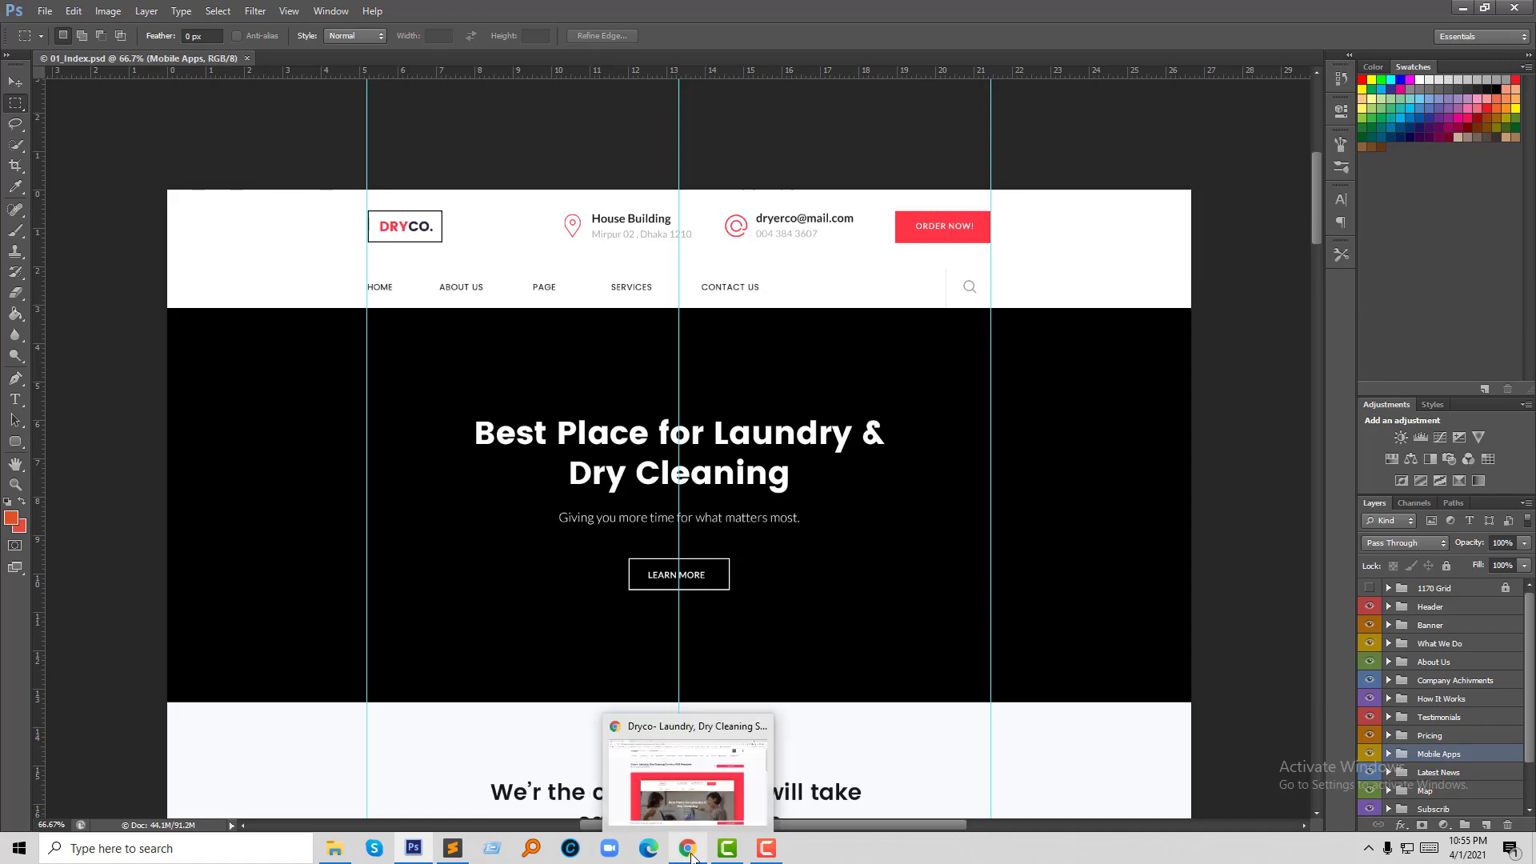
- Load youtube.com in Chrome's blank new tab beside the Dryco page
click(693, 858)
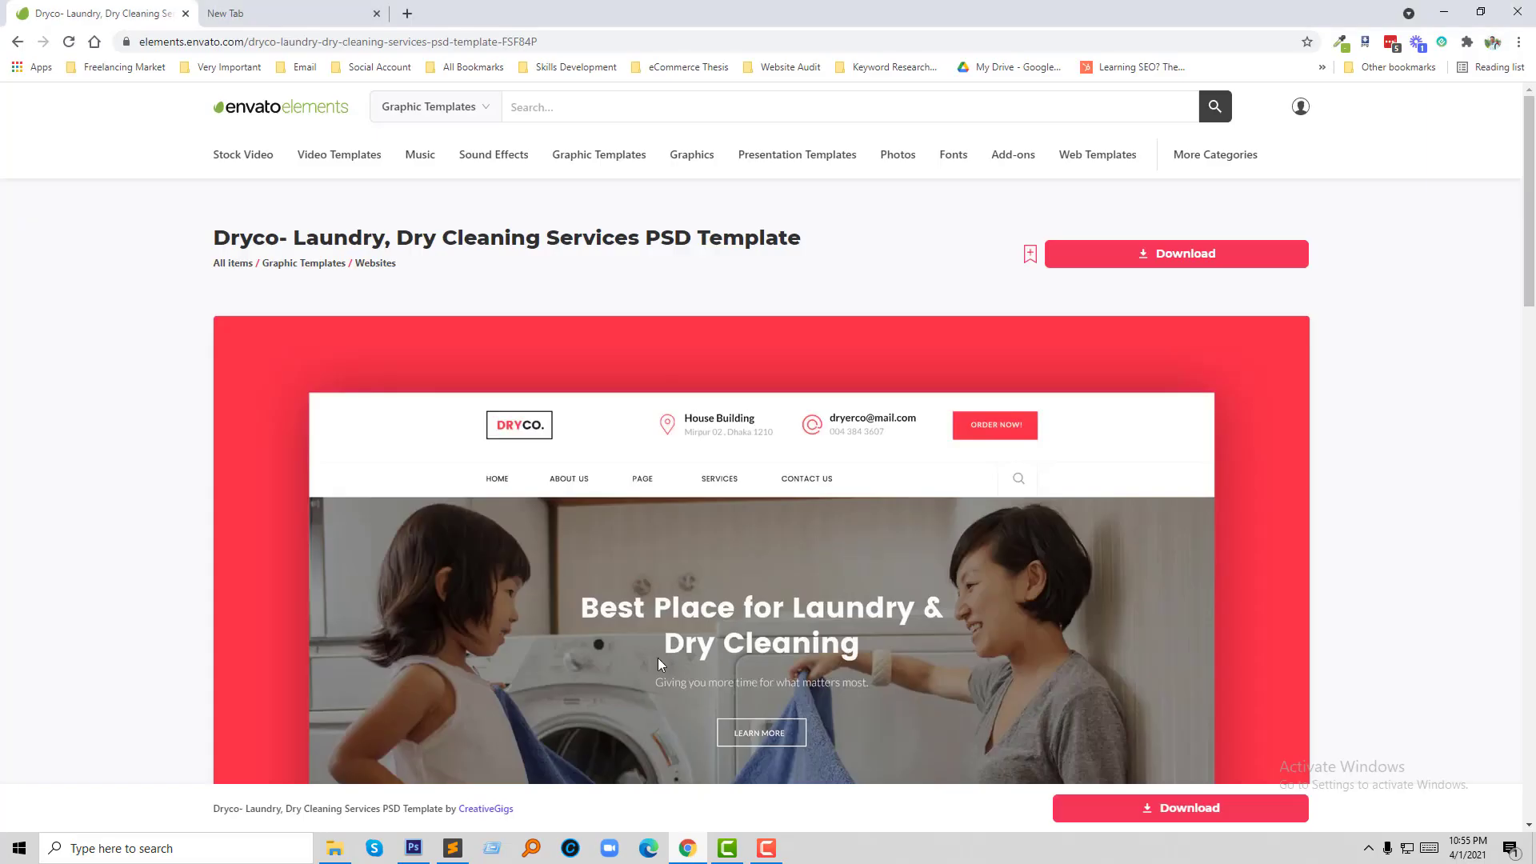
click(237, 9)
click(290, 44)
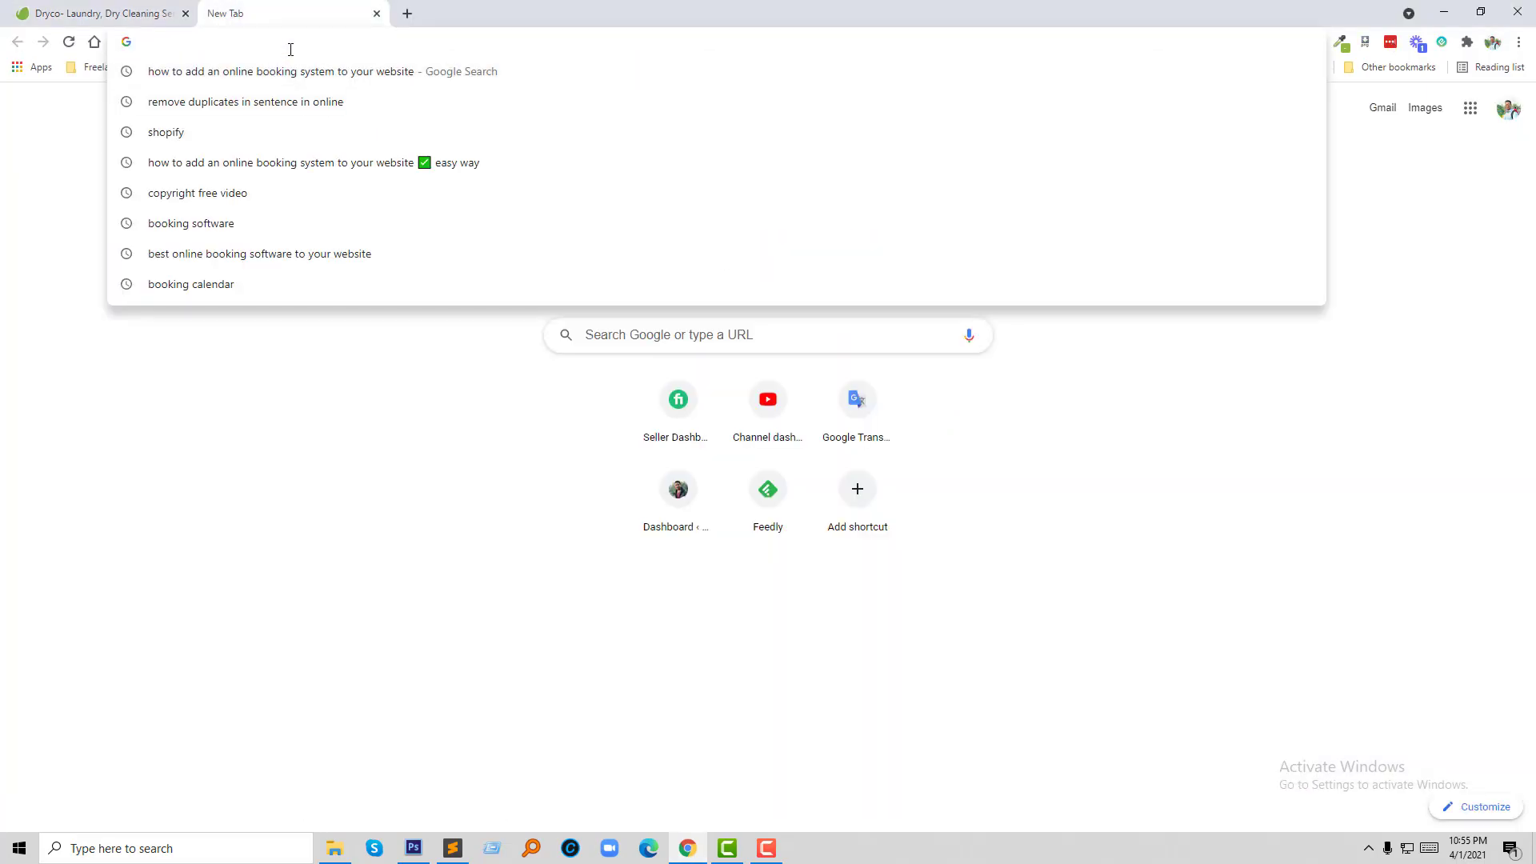
text(youtube.com)
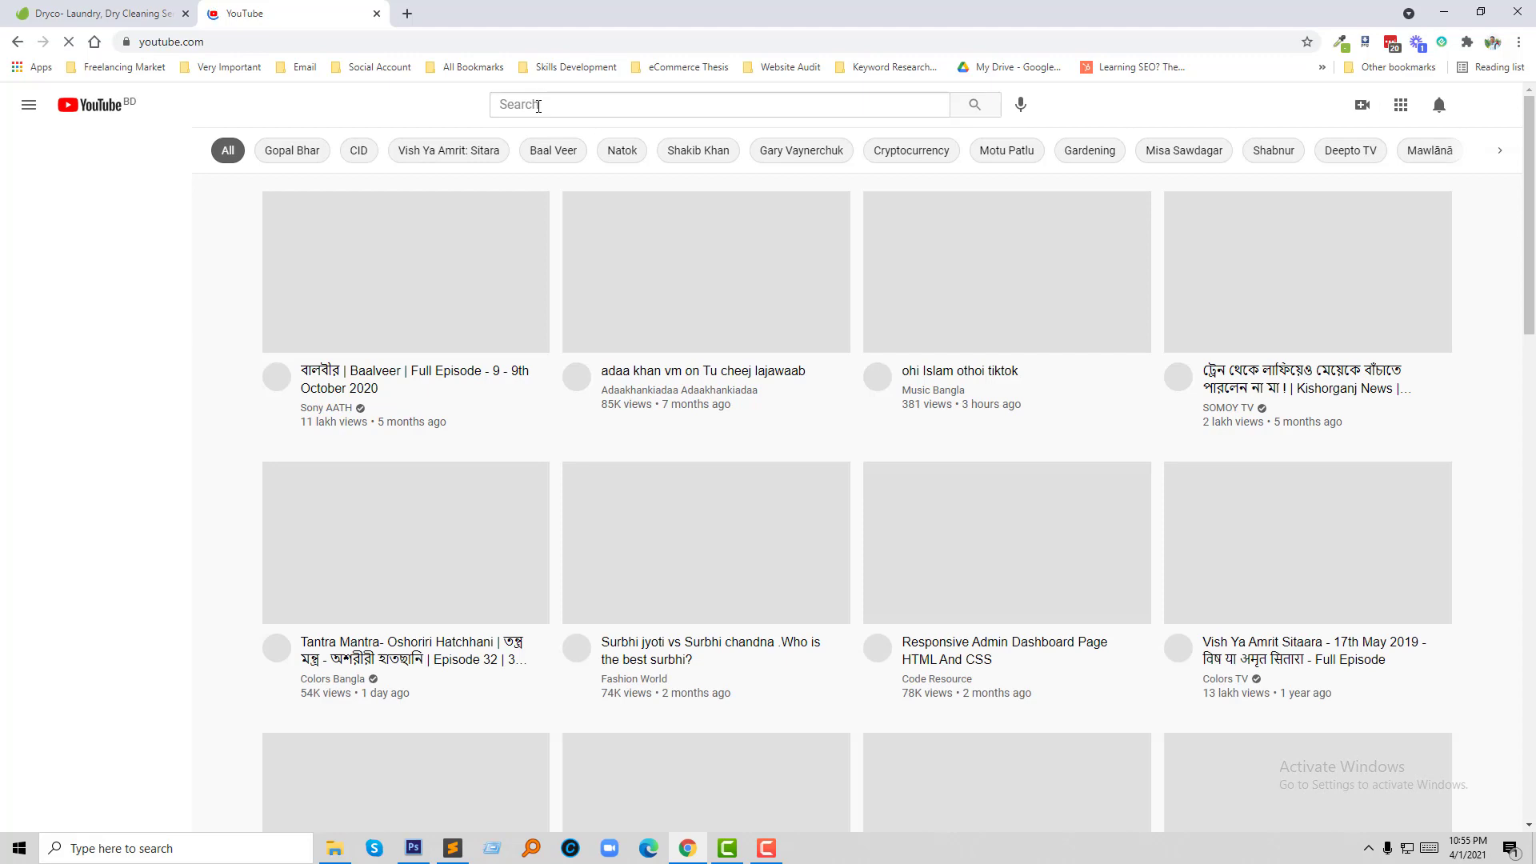
- Search YouTube for 'psd to wordpress' tutorial videos
click(539, 105)
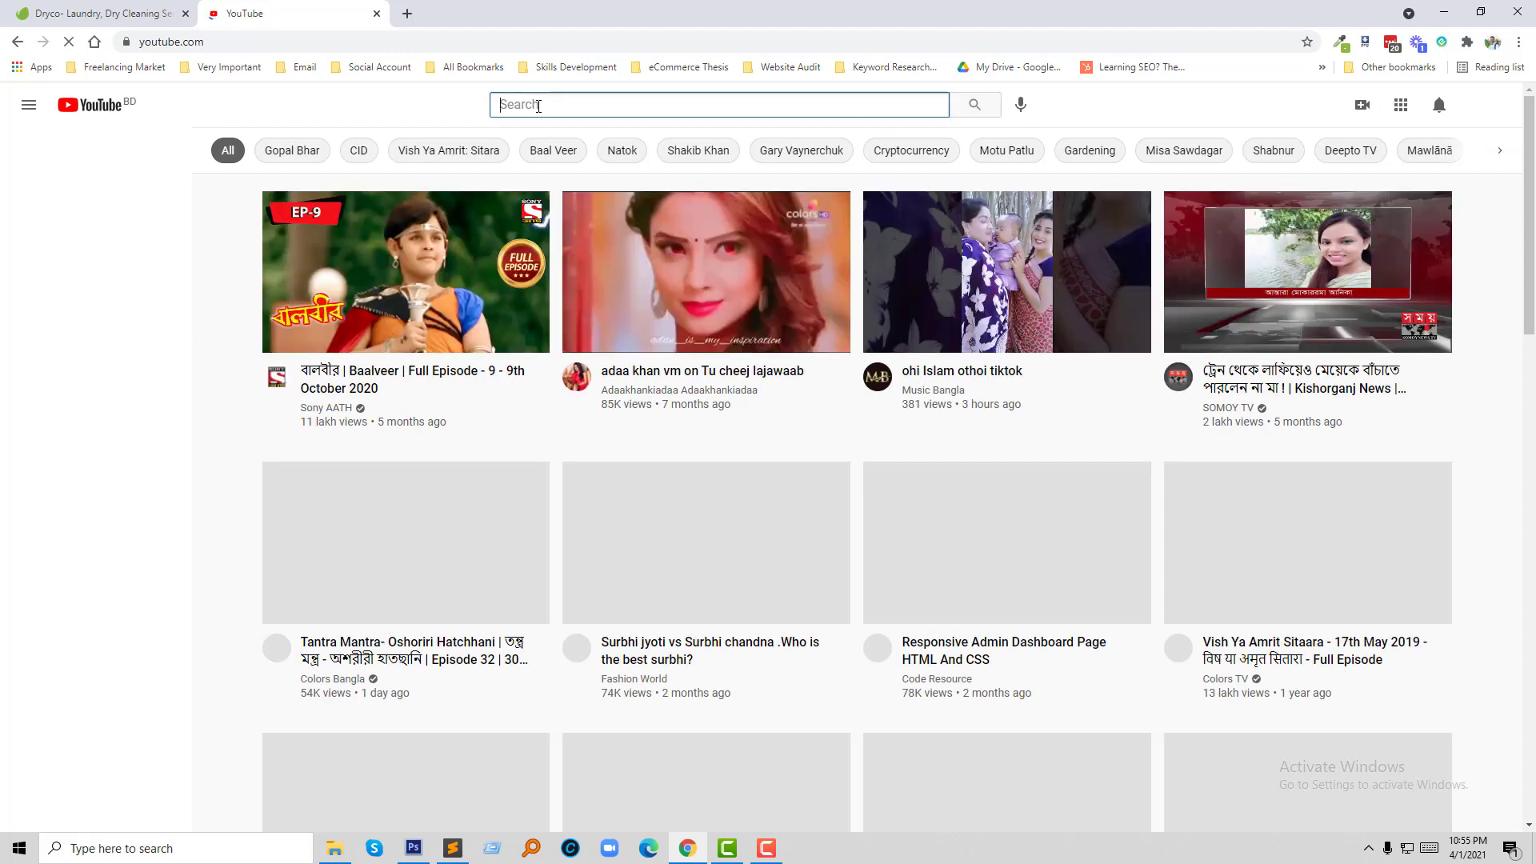
text(psd to wordpre)
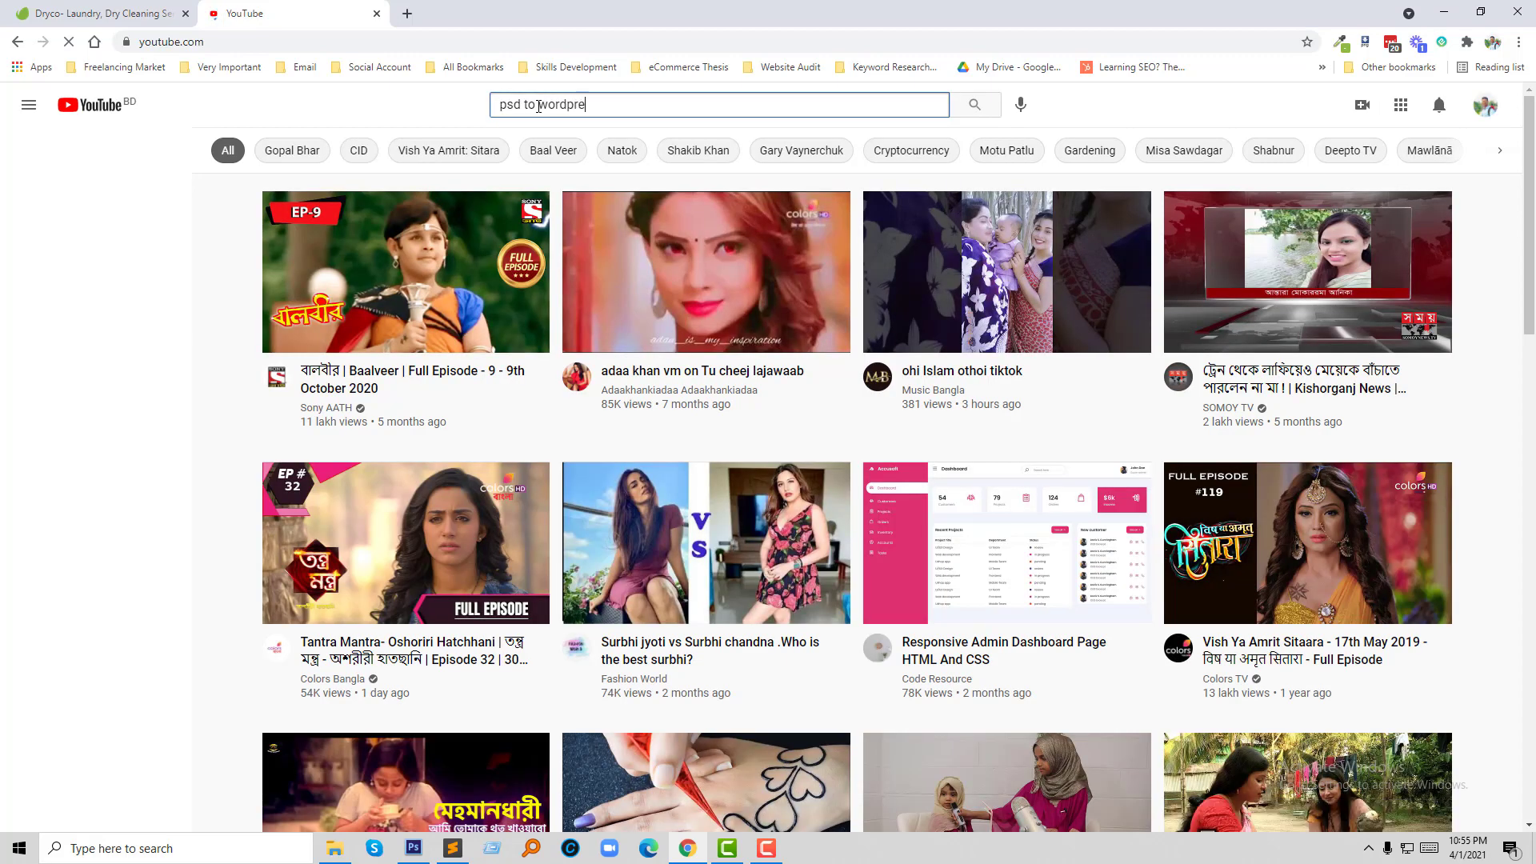
text(ss)
key(Return)
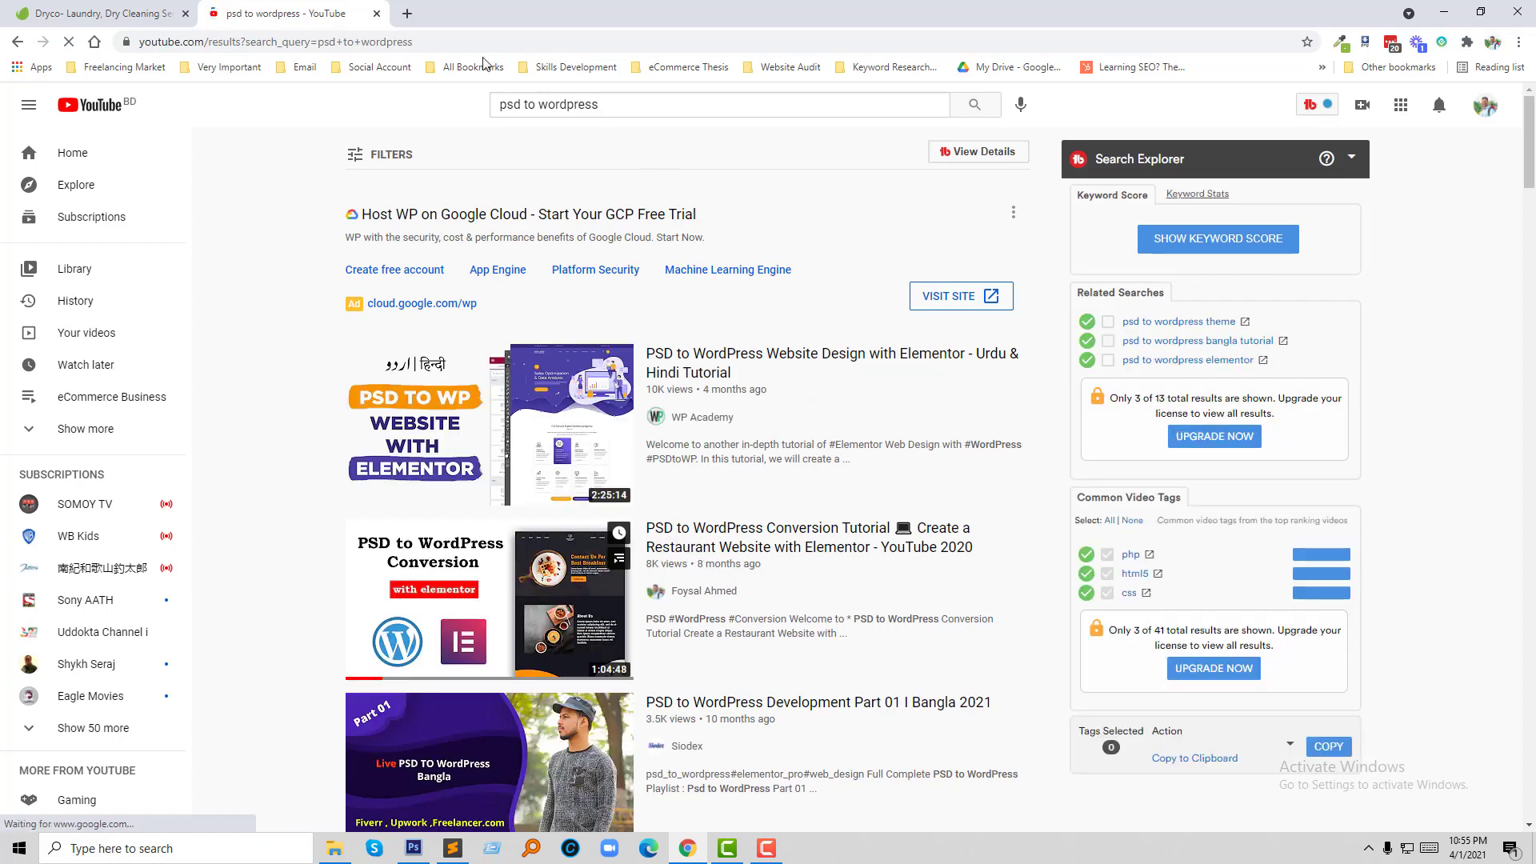
- Close the YouTube tab to return to the Envato Dryco template page
click(377, 13)
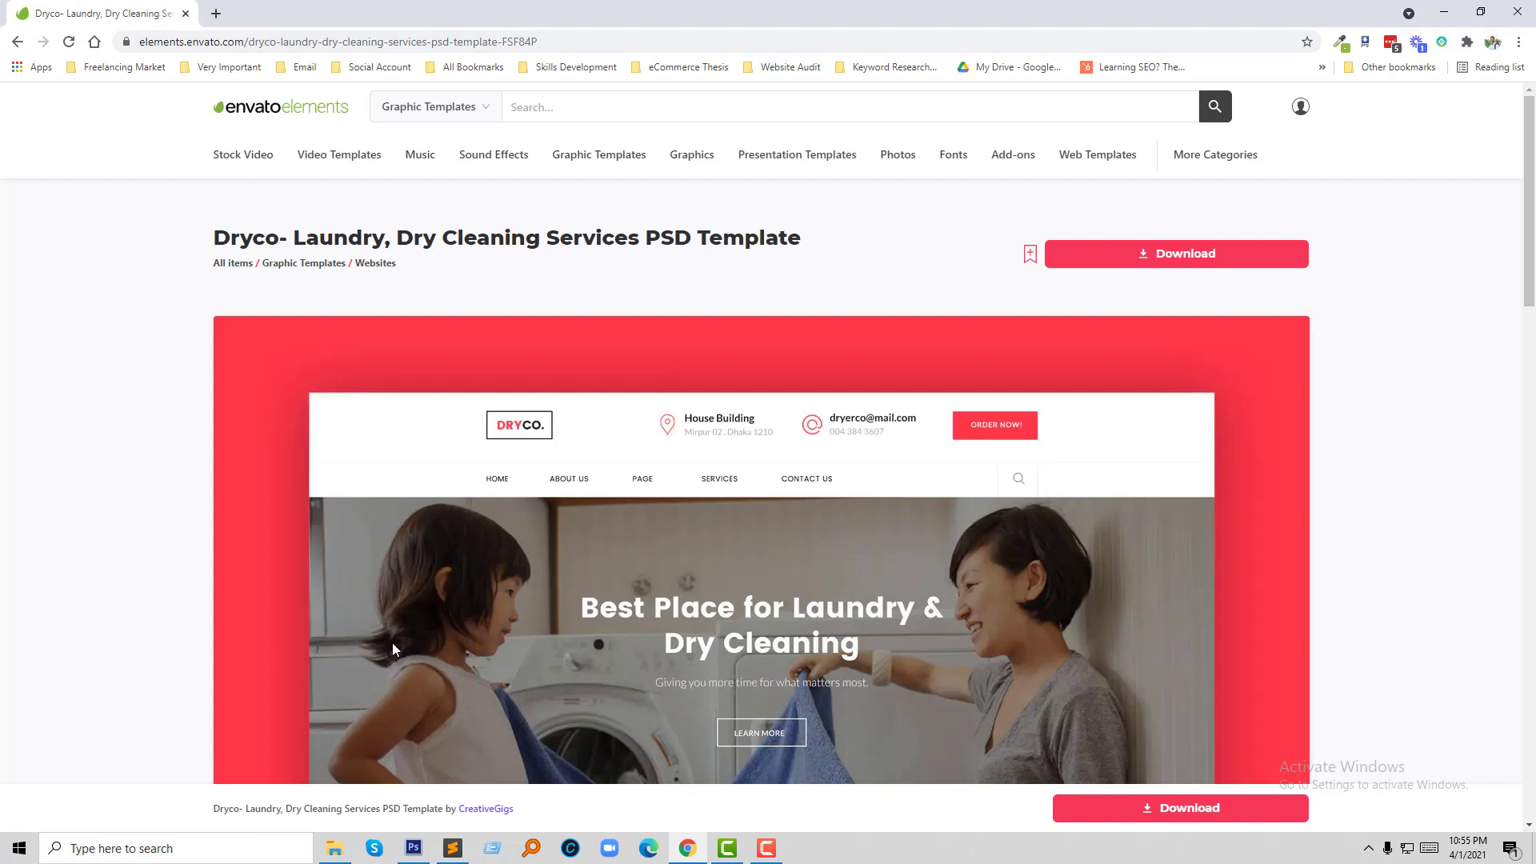